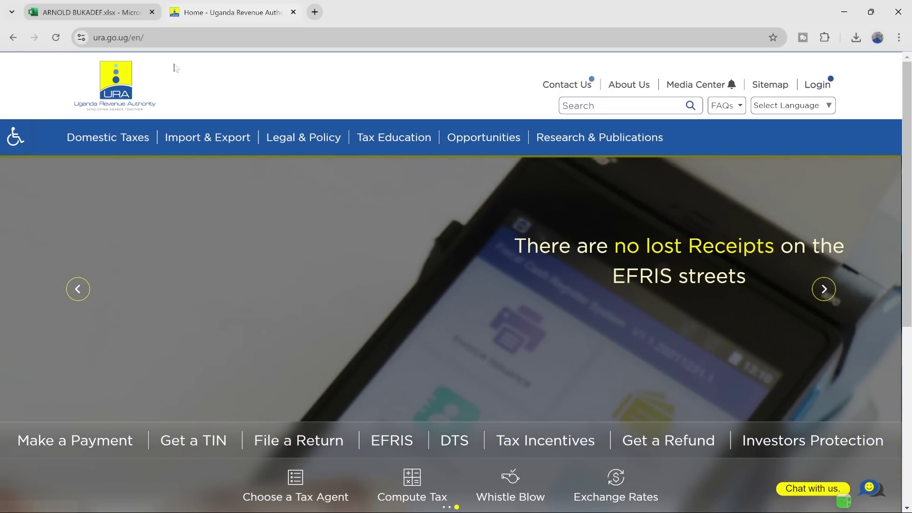
- Open the Make A Payment service for domestic taxes and start registering a payment
mouse_move(221, 151)
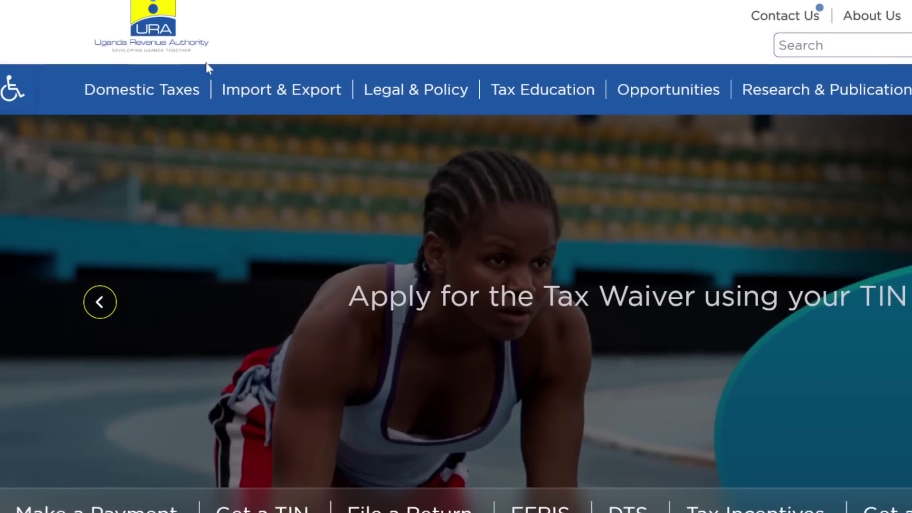
mouse_move(142, 111)
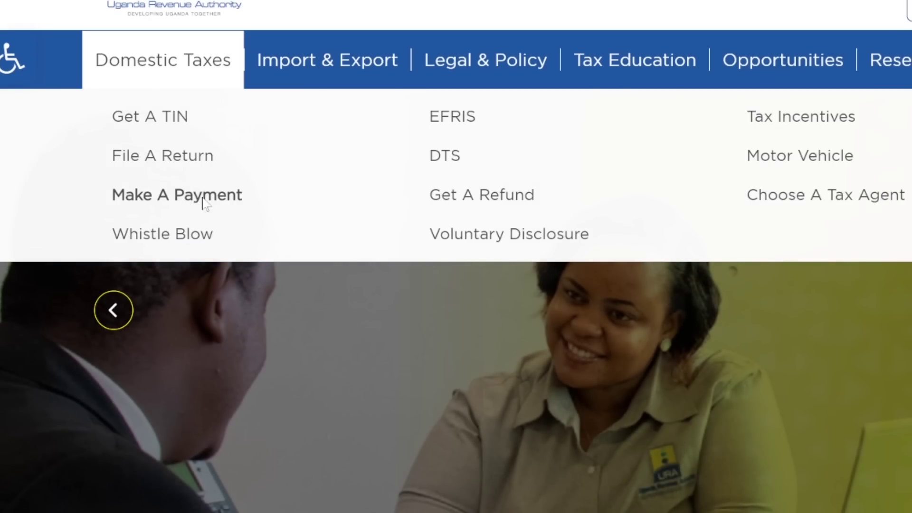
left_click(204, 203)
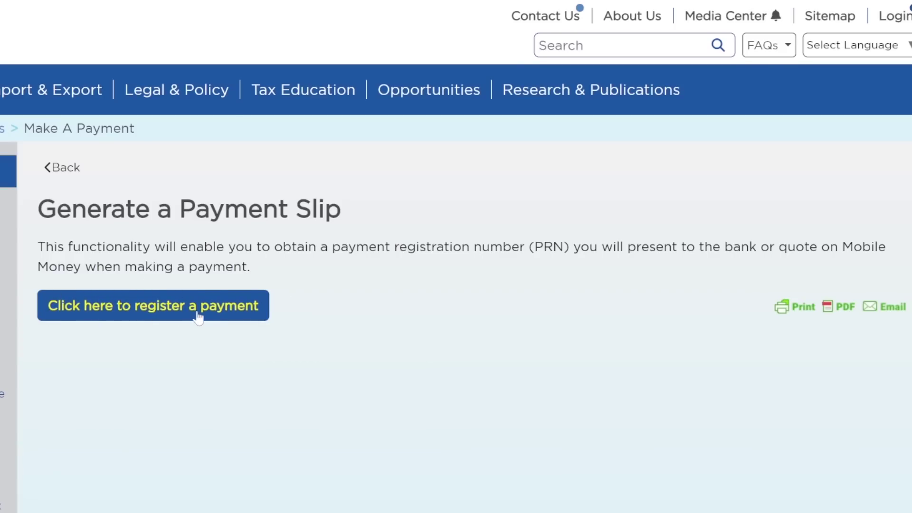
left_click(150, 311)
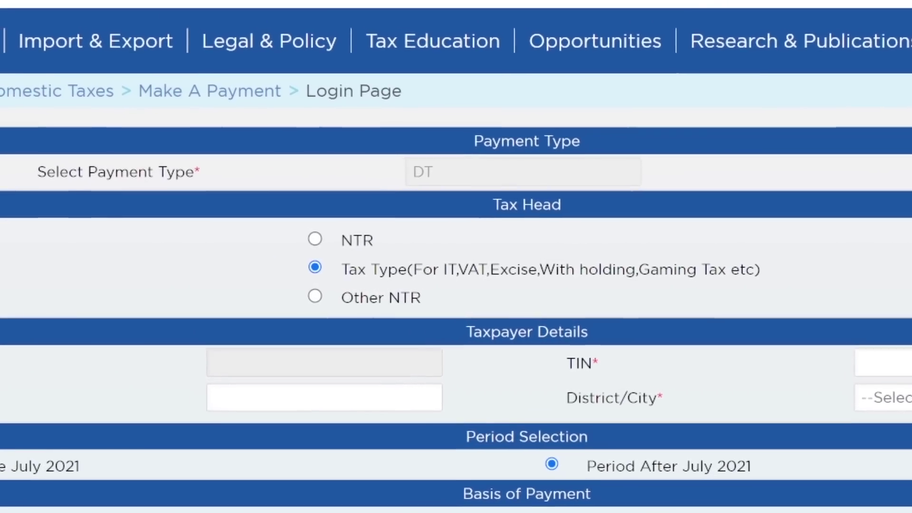
- Examine the payment type field and the Tax Type option under Tax Head
left_click_drag(29, 176, 160, 175)
left_click_drag(212, 163, 498, 167)
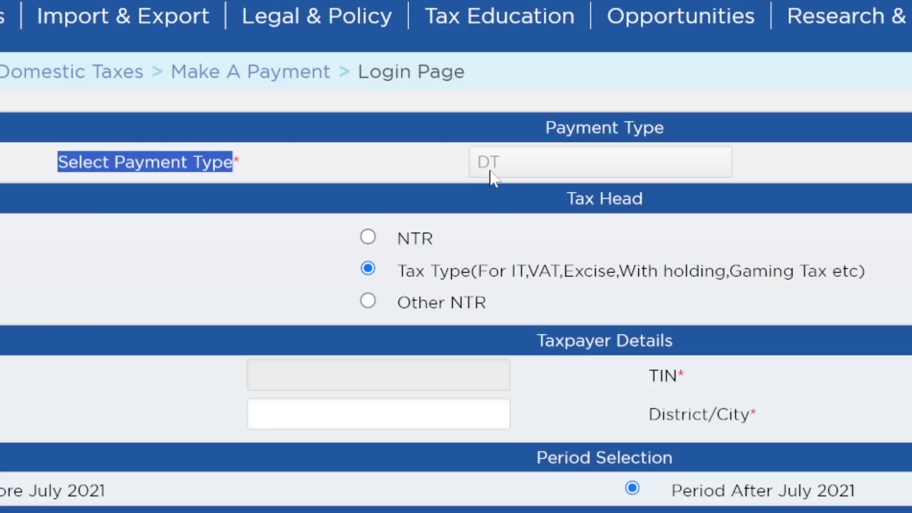
left_click_drag(566, 199, 649, 196)
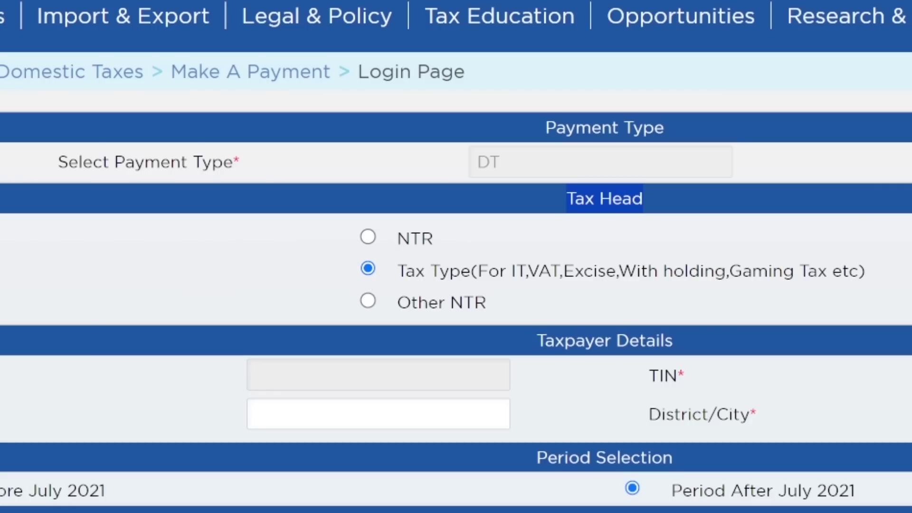
left_click_drag(478, 270, 858, 271)
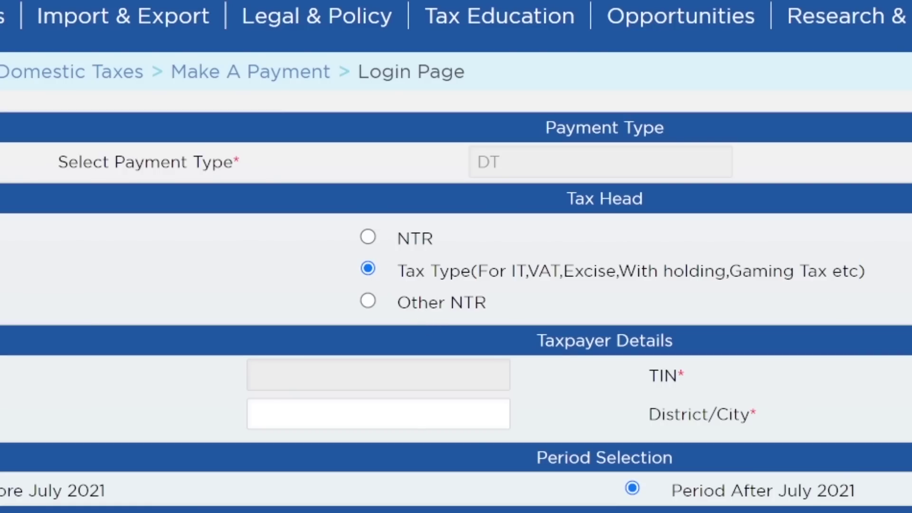
- Try the Other NTR tax head and return to the Tax Type option
left_click(368, 302)
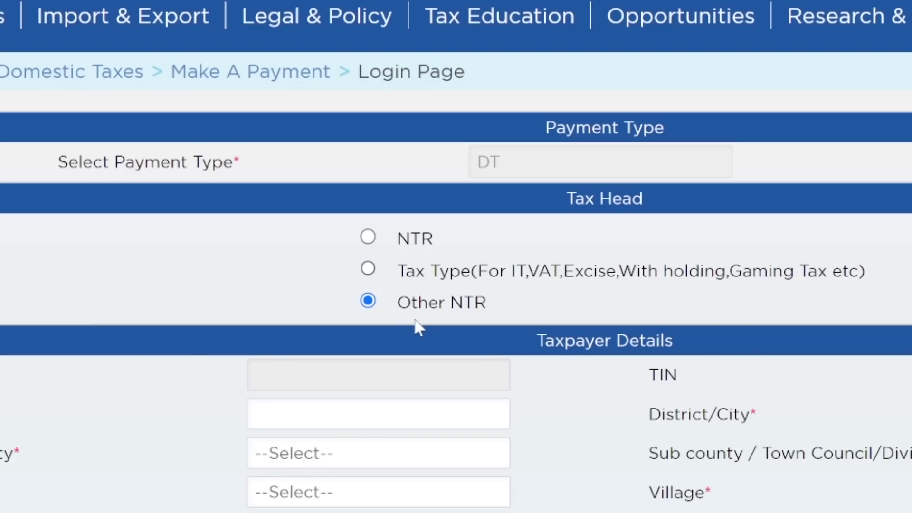
left_click_drag(489, 303, 474, 303)
left_click(490, 302)
left_click(368, 269)
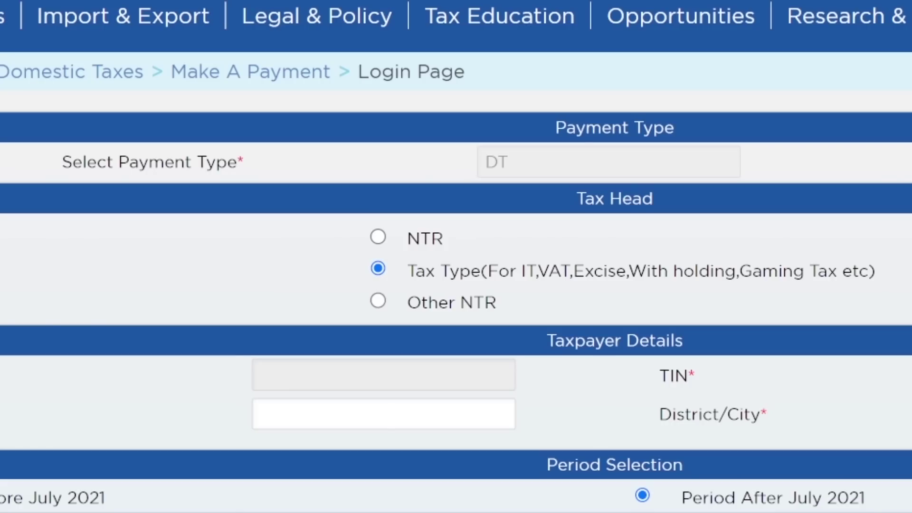
- Fill in the taxpayer's TIN and go to the period selection section
scroll(414, 397, "down", 2)
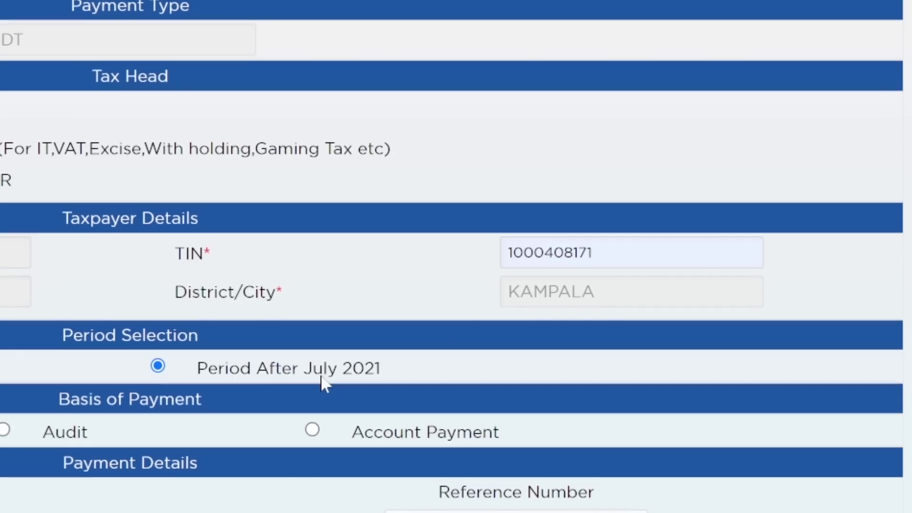
scroll(322, 380, "down", 4)
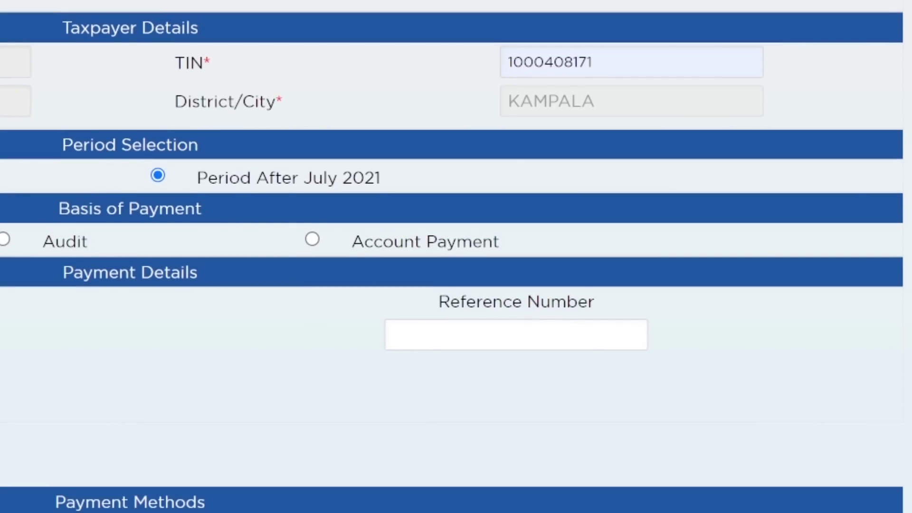
left_click_drag(62, 145, 167, 145)
left_click(214, 145)
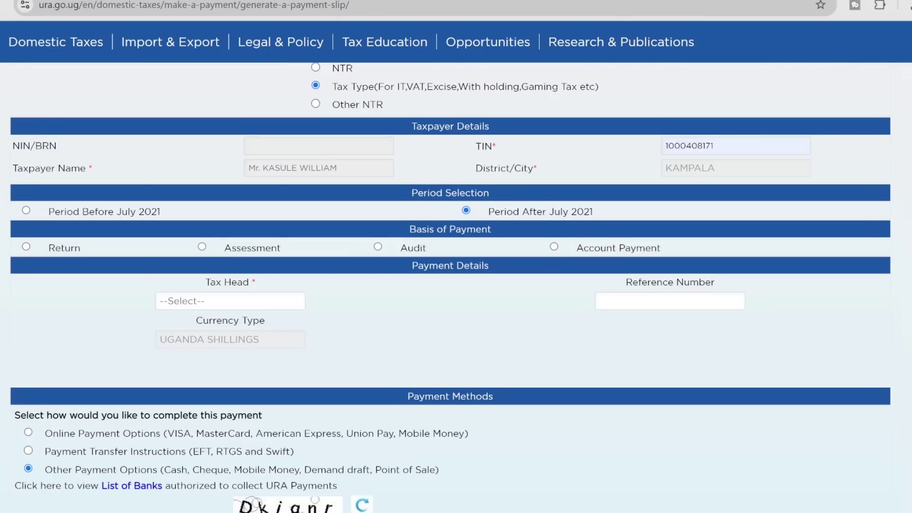
- Try the Period Before July 2021 option and switch back to Period After July 2021
left_click(26, 211)
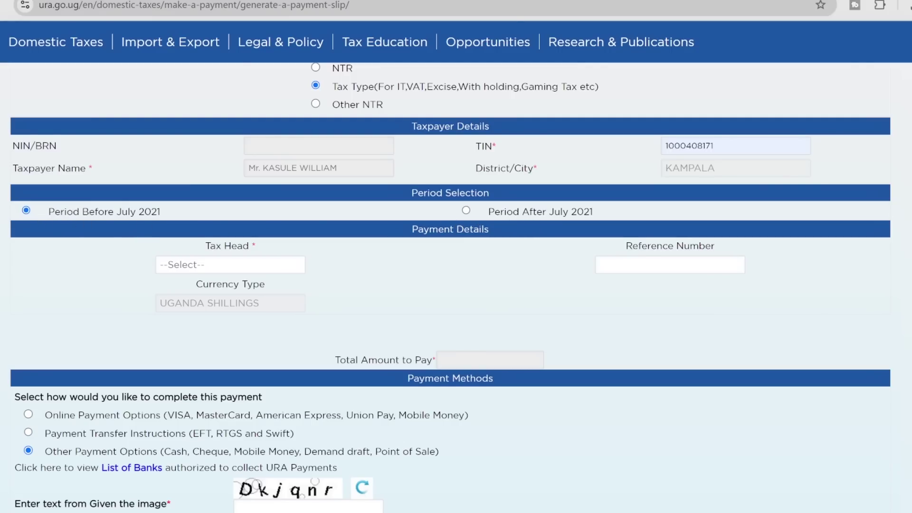
left_click(466, 210)
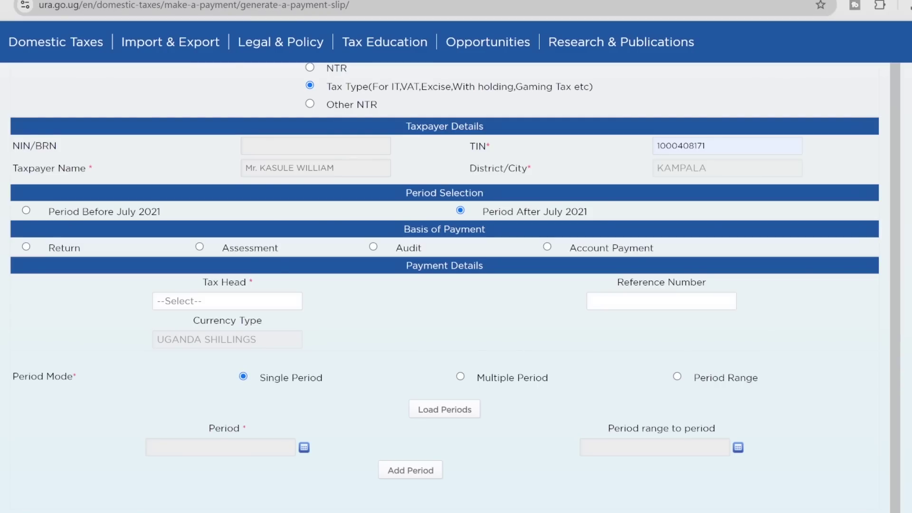
left_click_drag(48, 211, 159, 212)
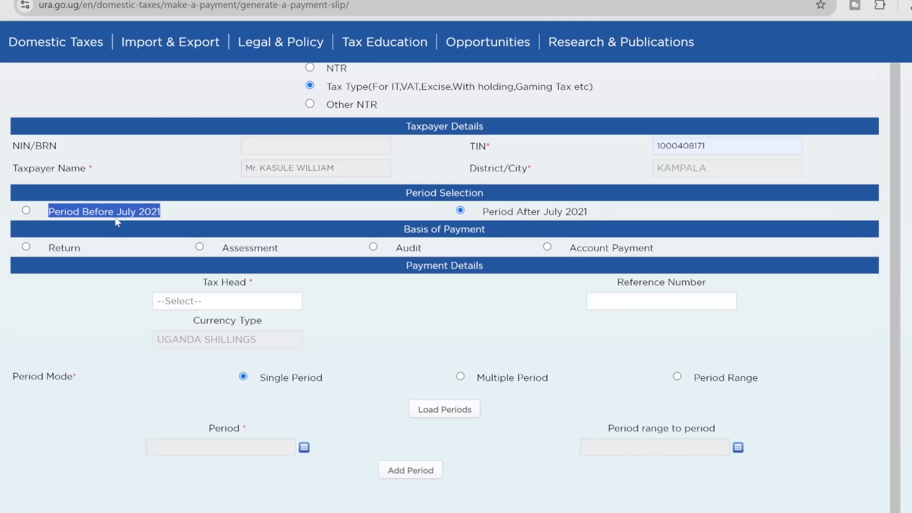
left_click(163, 220)
left_click_drag(48, 211, 164, 215)
left_click(113, 205)
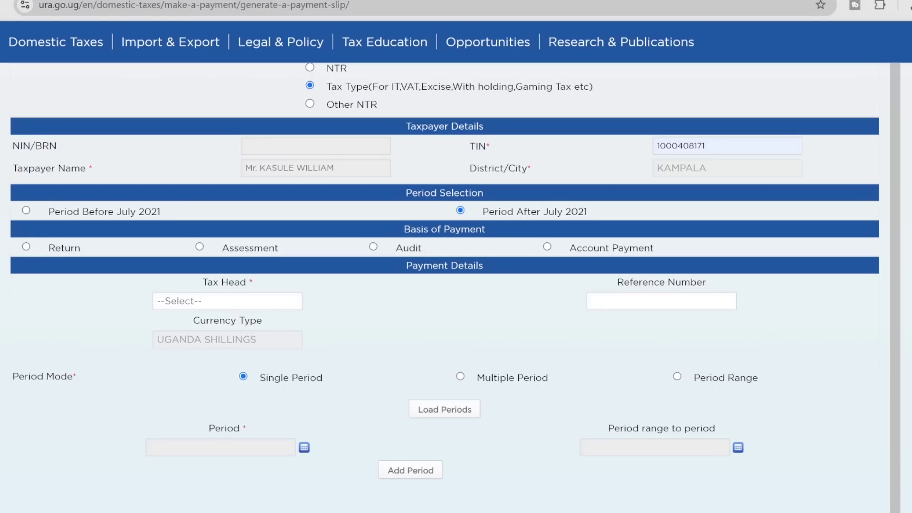
- Compare the Return, Assessment and Audit bases of payment and choose Account Payment
scroll(445, 279, "up", 4)
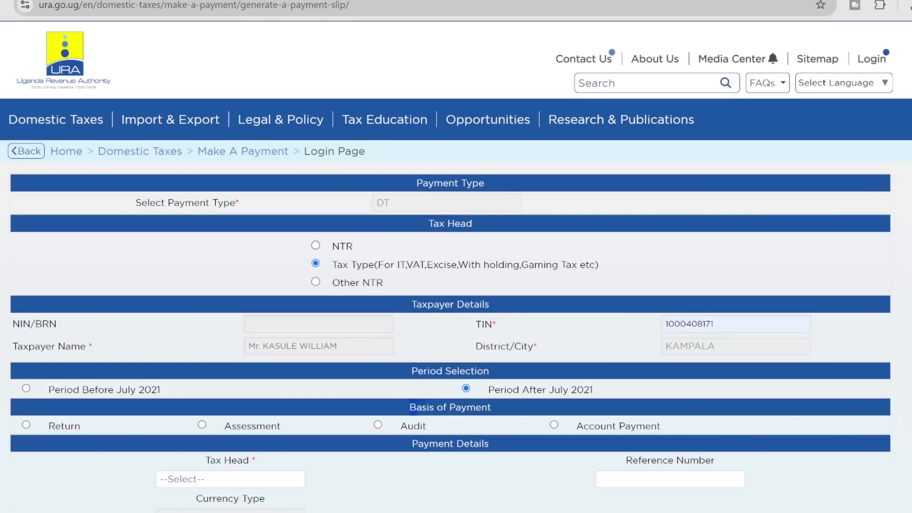
left_click(27, 425)
scroll(31, 430, "down", 1)
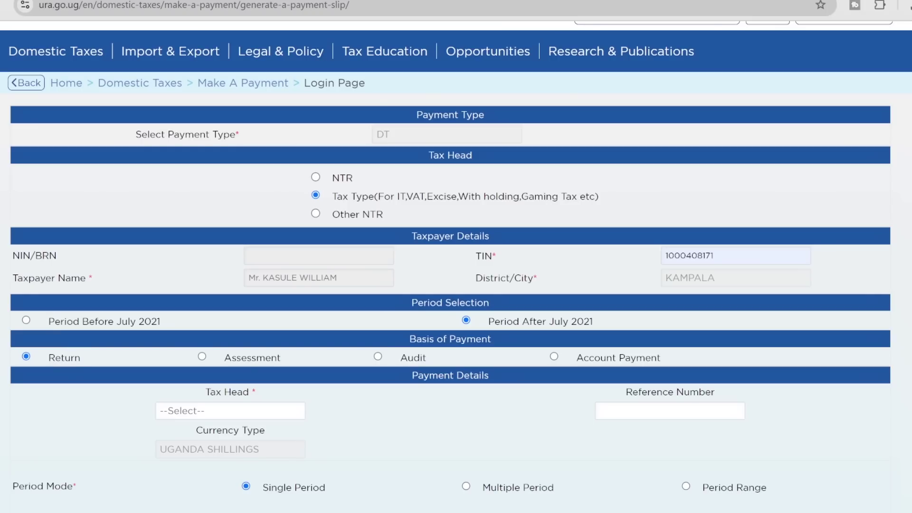
left_click(202, 357)
left_click(377, 357)
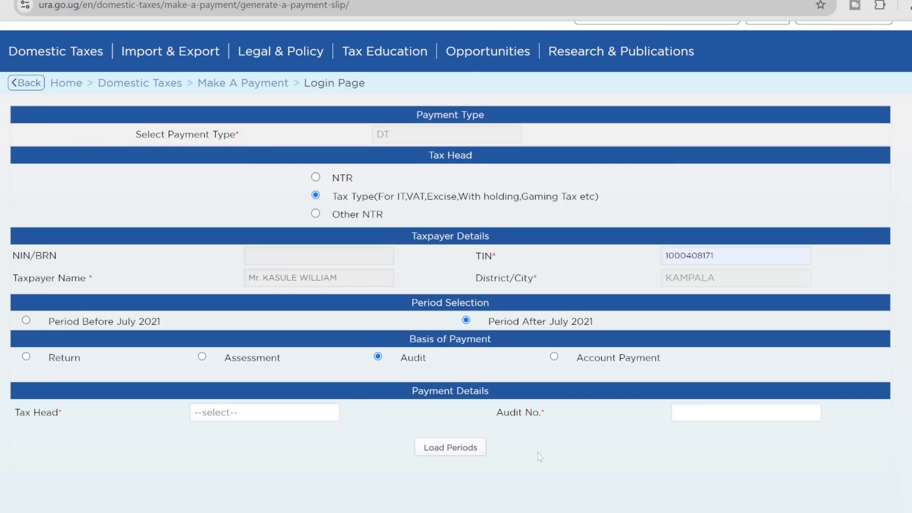
left_click(554, 357)
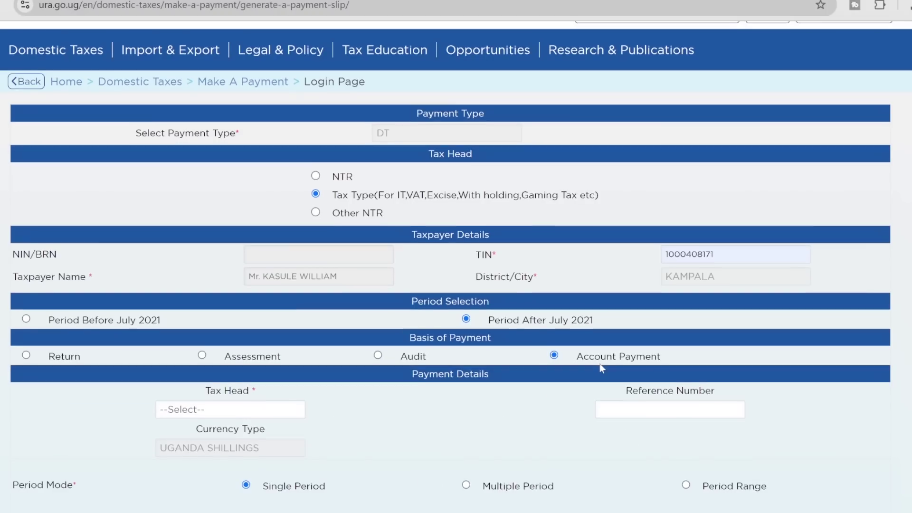
- Set the payment's tax head to PAYE and the period mode to Multiple Period
scroll(602, 368, "down", 3)
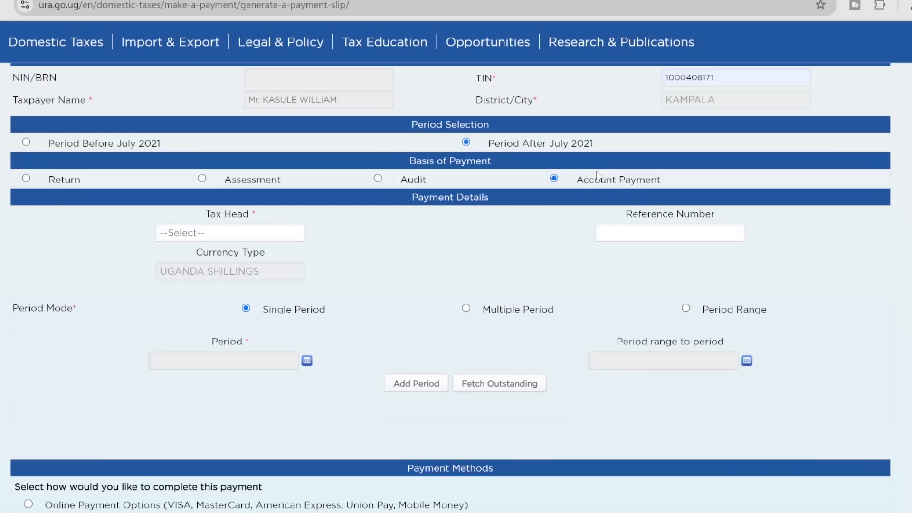
left_click(226, 234)
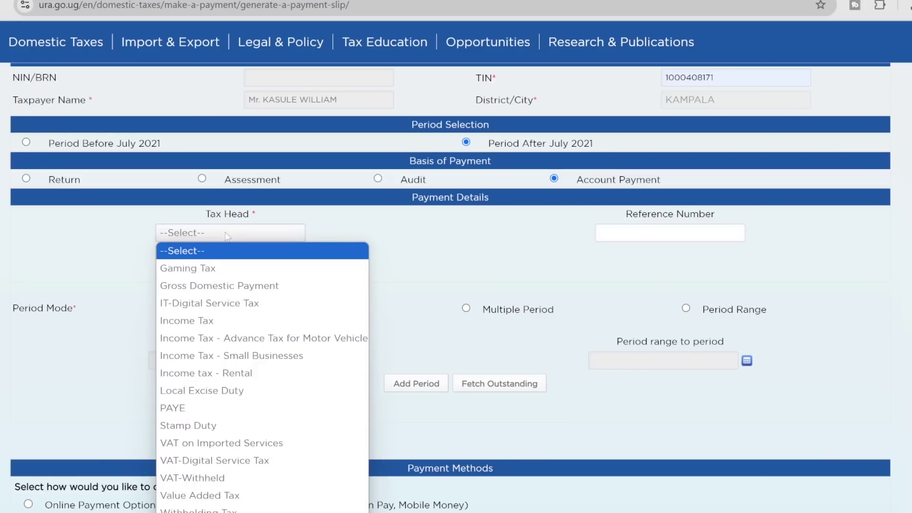
left_click(236, 237)
left_click(237, 238)
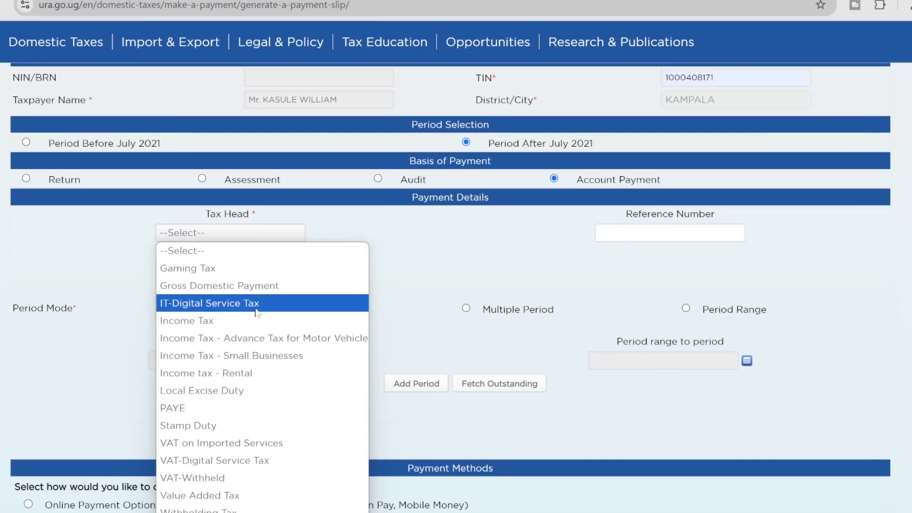
left_click(190, 409)
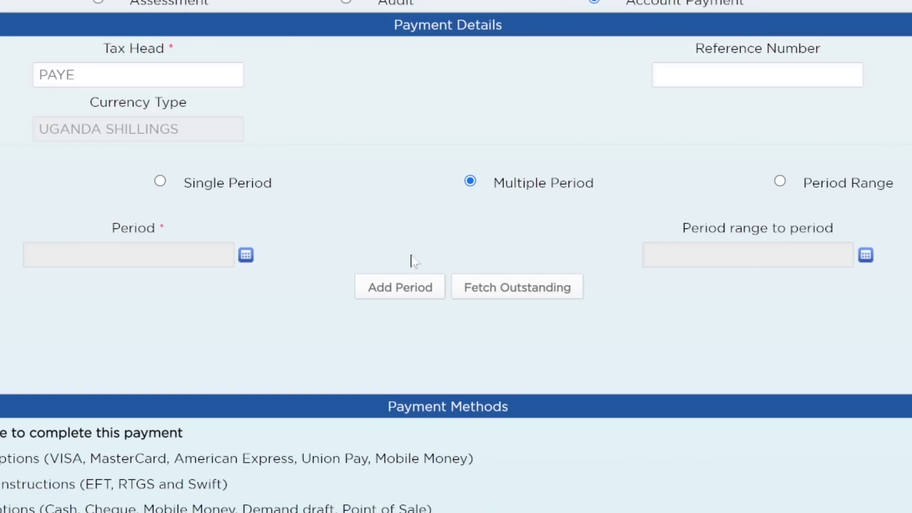
- Add a payment period running from 01/09/2024 to 30/09/2024
left_click(247, 255)
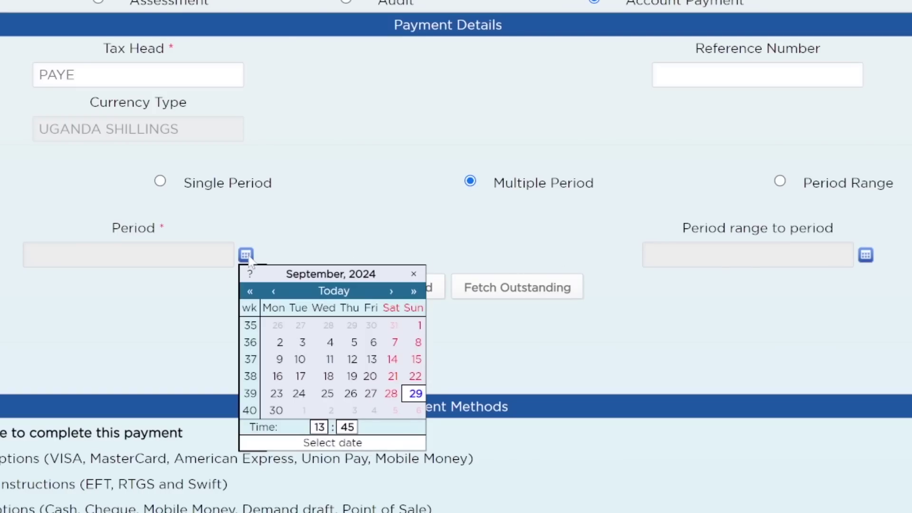
left_click(410, 326)
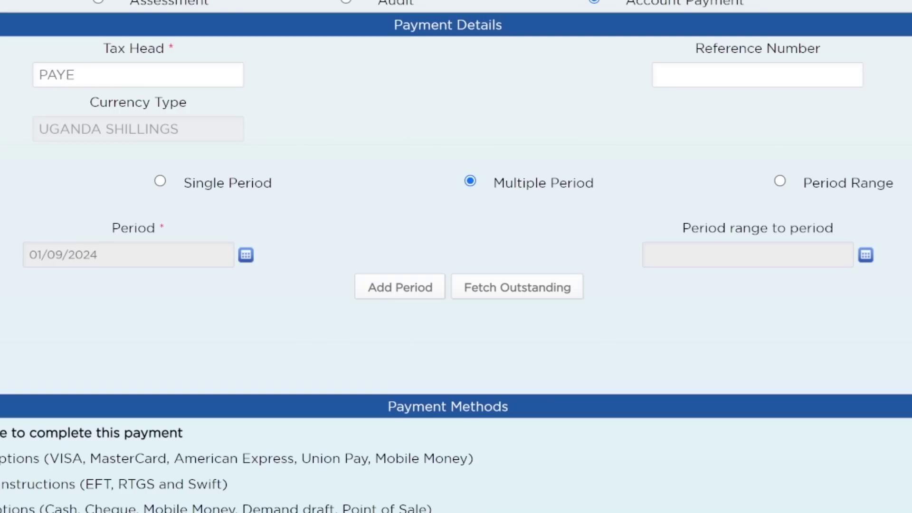
left_click(866, 256)
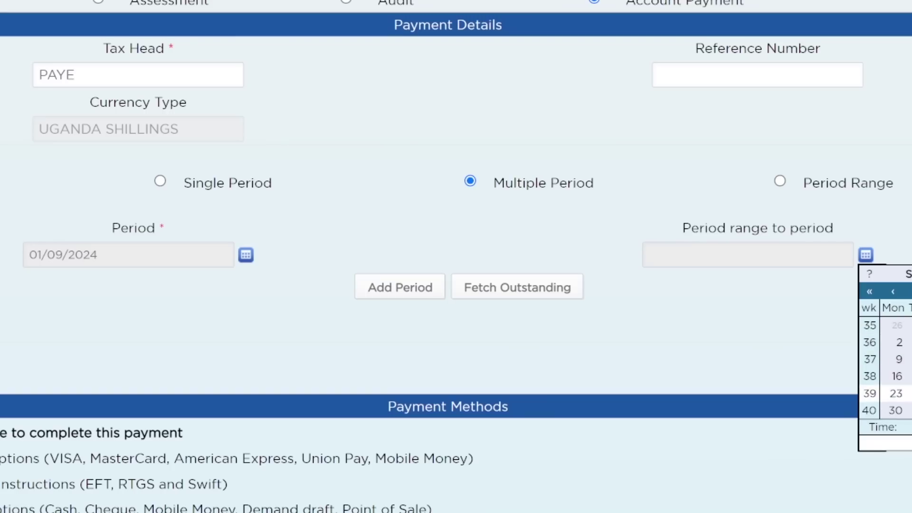
left_click(896, 410)
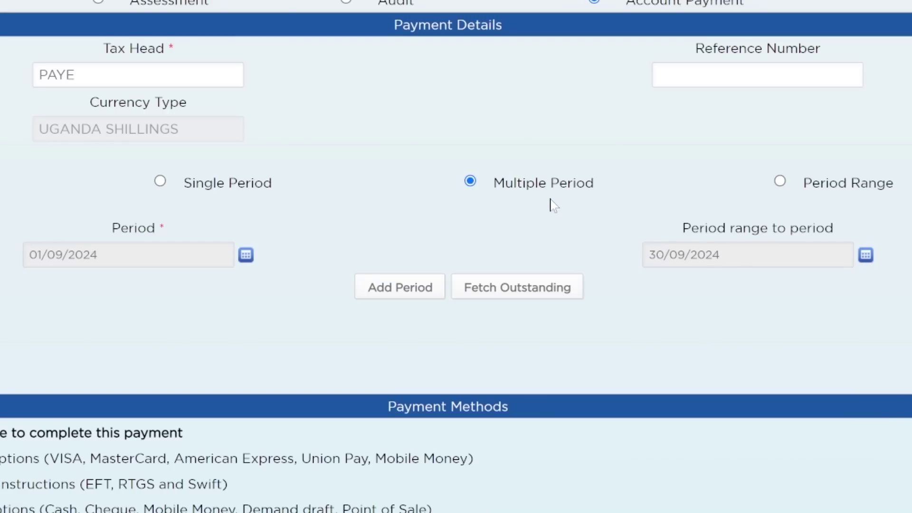
left_click(400, 291)
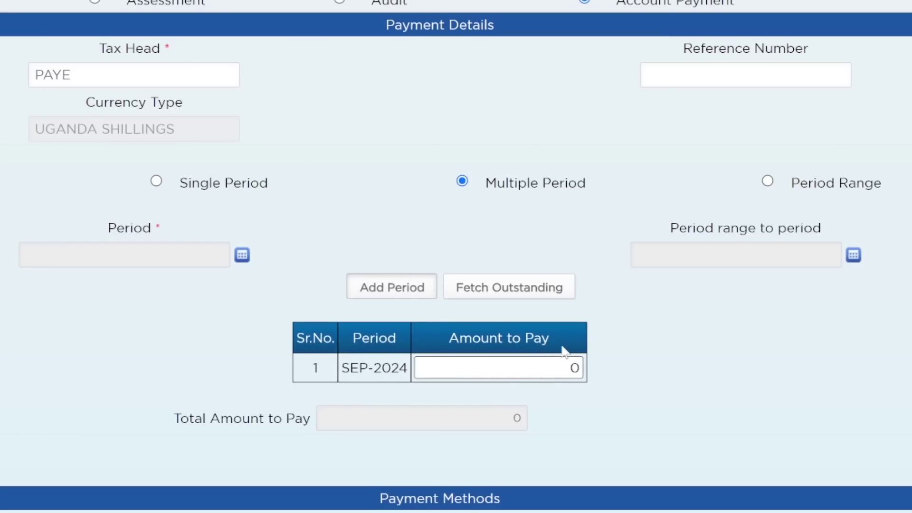
- Set the amount to pay for SEP-2024 to 200,000
left_click(575, 369)
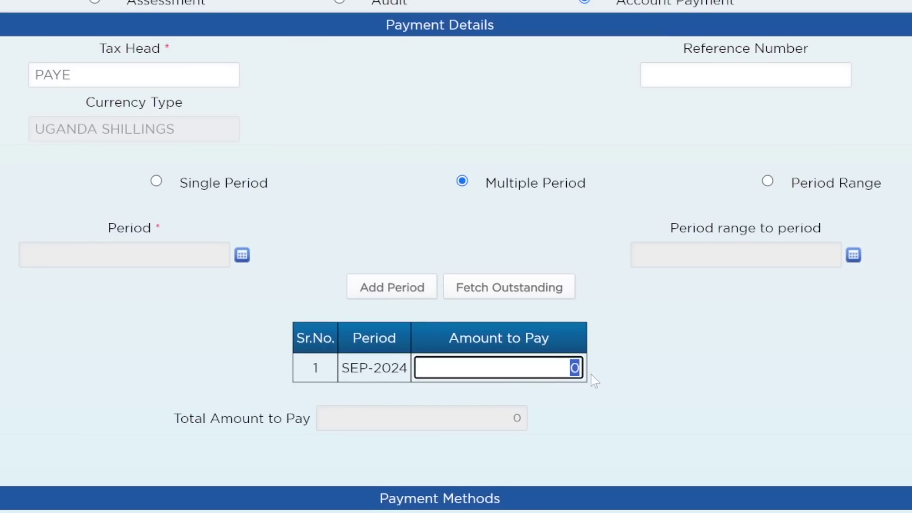
type("200000")
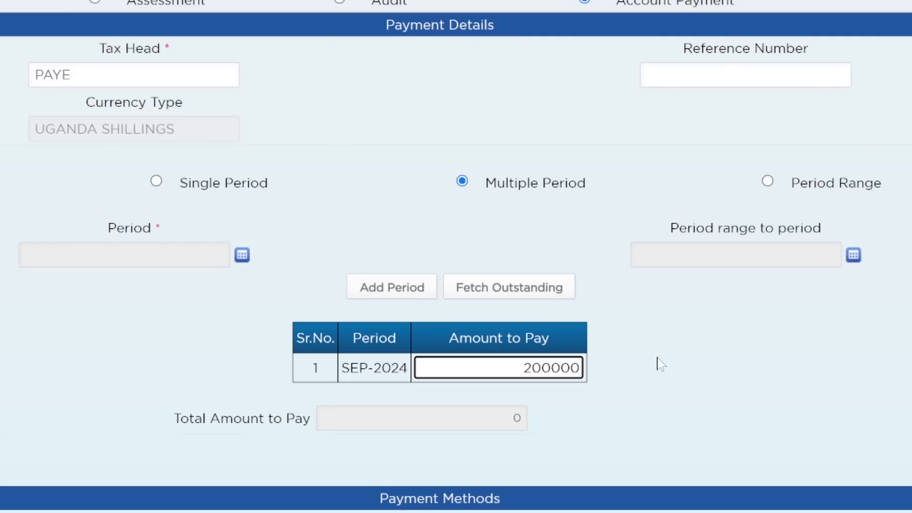
left_click(661, 365)
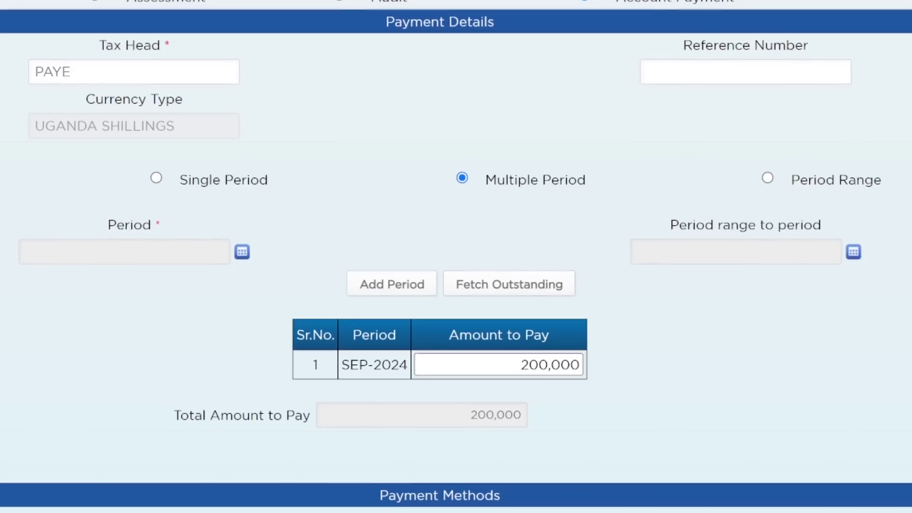
scroll(587, 369, "down", 2)
scroll(587, 369, "up", 2)
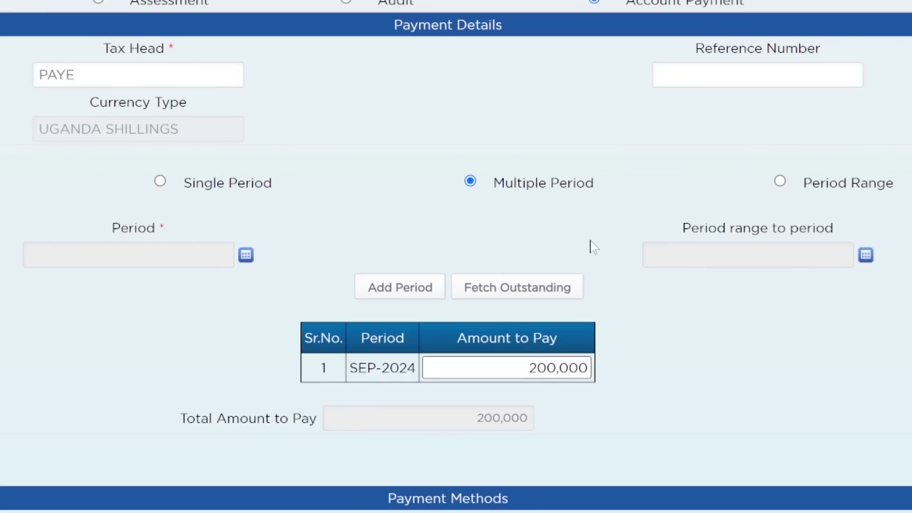
- Try to set the start of another payment period to 01/10/2024
left_click(246, 255)
left_click(392, 292)
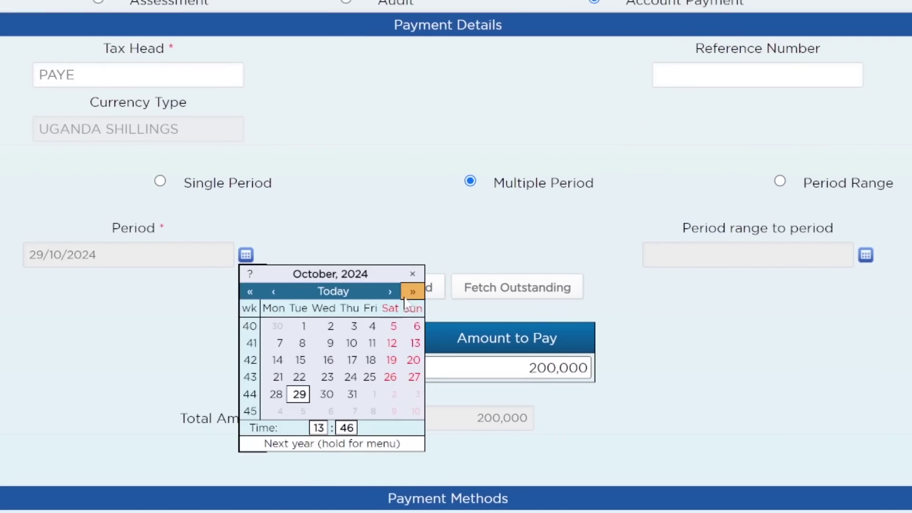
left_click(300, 326)
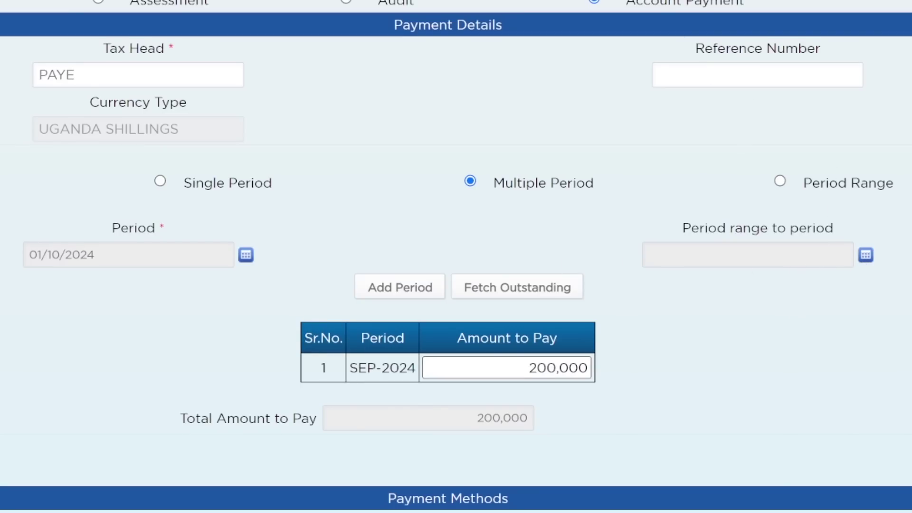
left_click(866, 255)
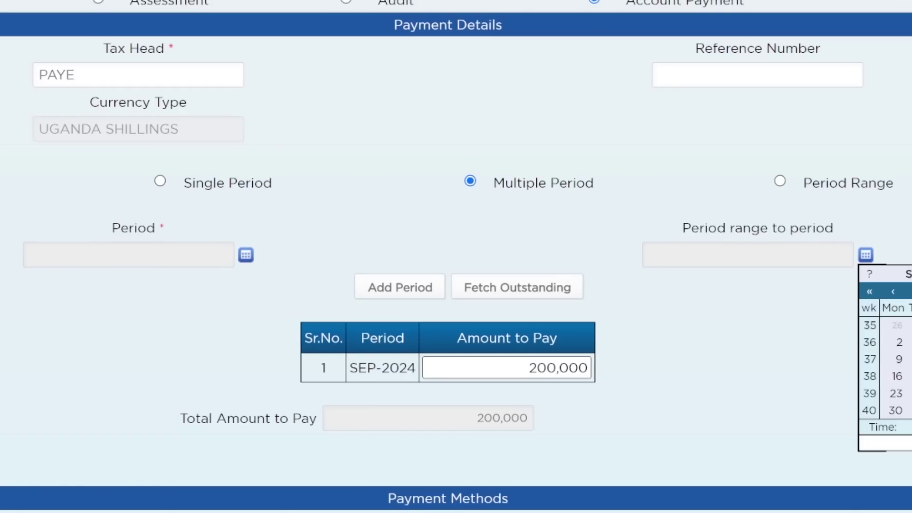
- Add a payment period running from 01/07/2024 to 31/07/2024
left_click(249, 257)
left_click(246, 255)
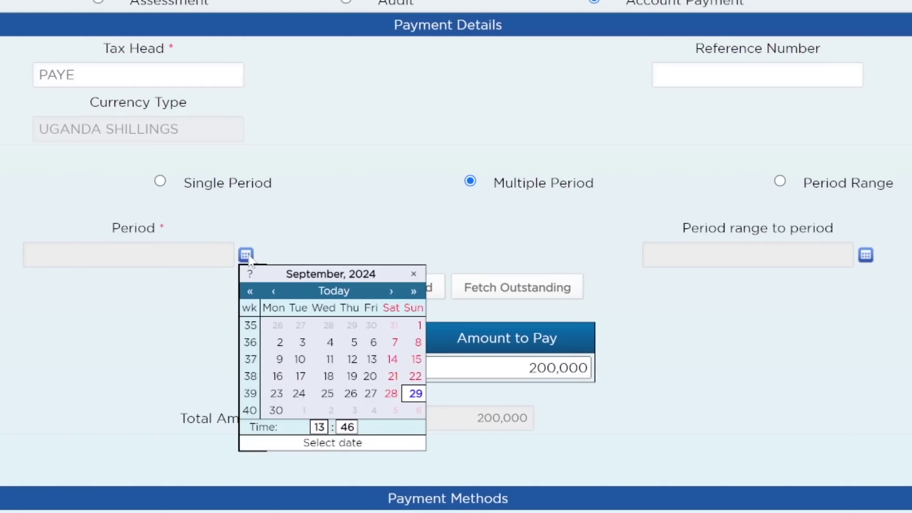
left_click(273, 291)
left_click(273, 291)
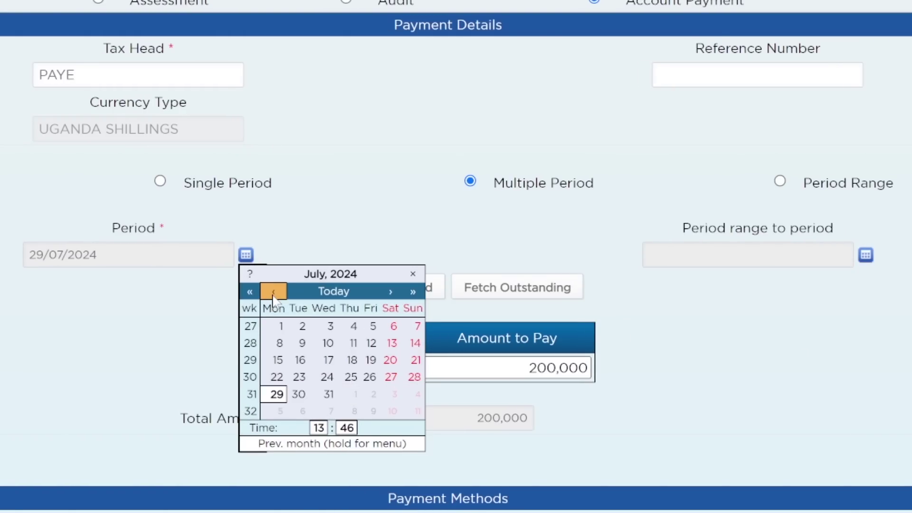
left_click(279, 332)
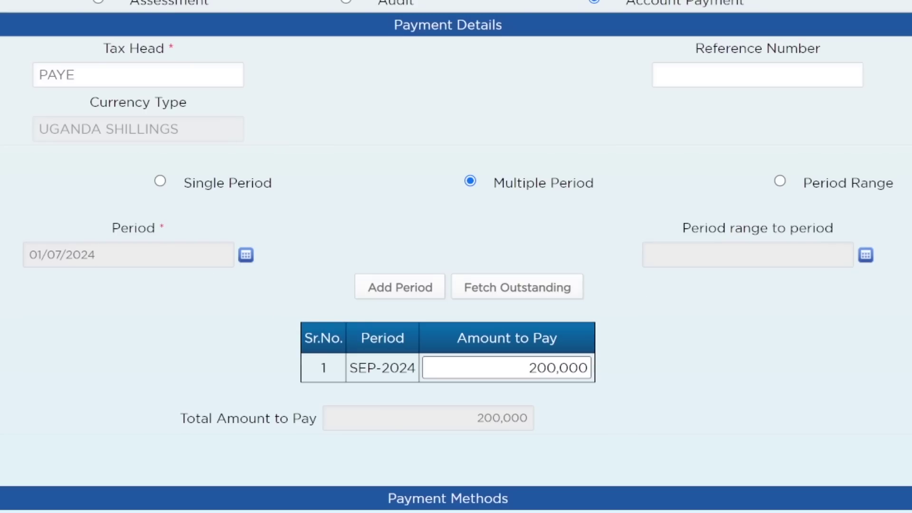
left_click(865, 255)
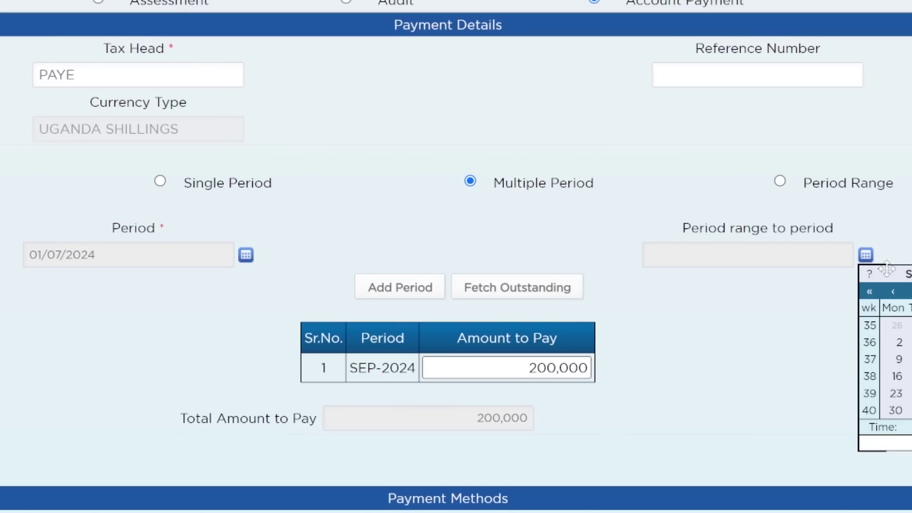
left_click(896, 291)
left_click(895, 291)
left_click(910, 393)
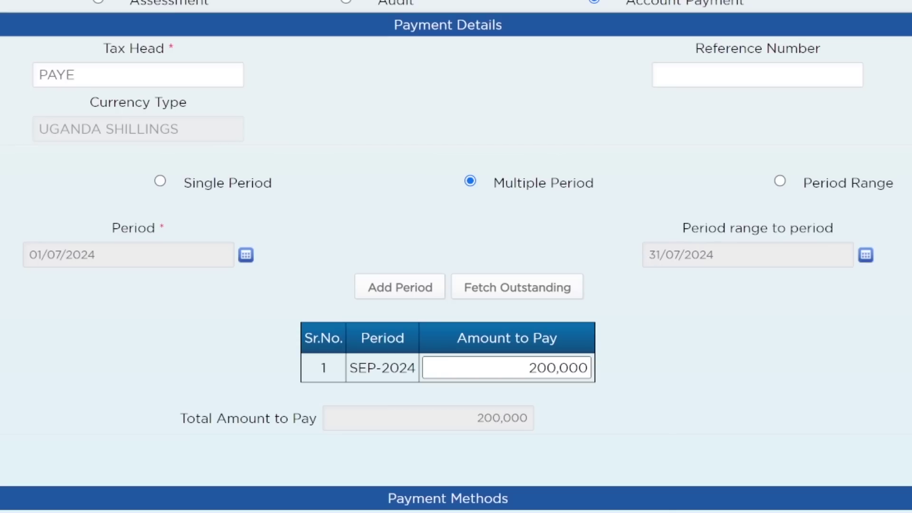
left_click(422, 291)
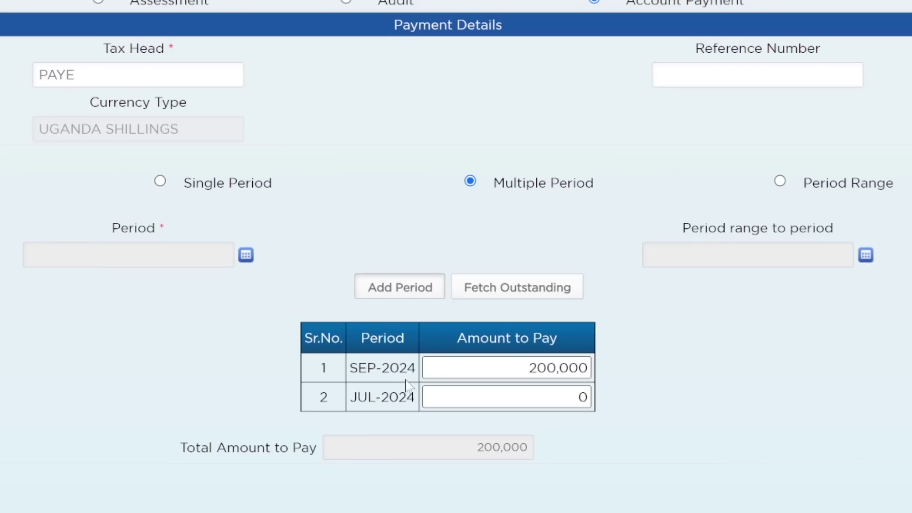
- Set the amount to pay for JUL-2024 to 600,000
left_click(430, 397)
left_click(578, 398)
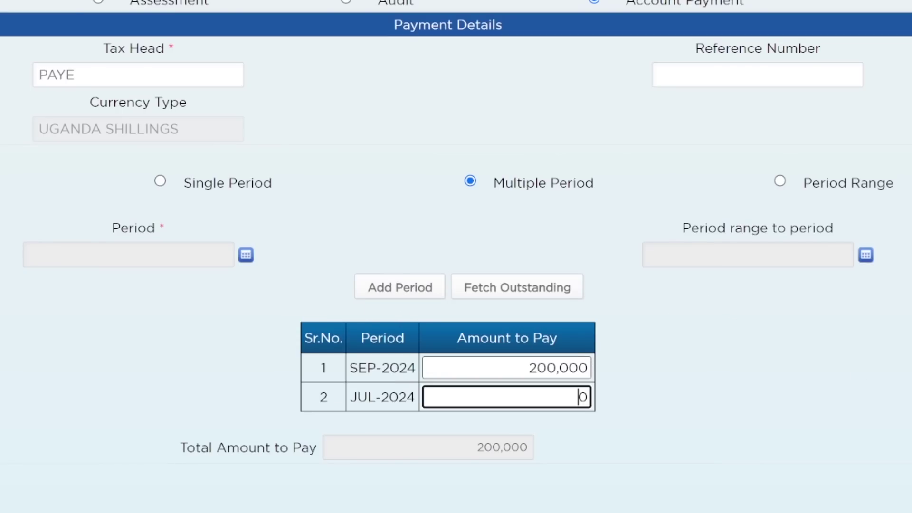
key("BackSpace")
type("600000")
left_click(676, 373)
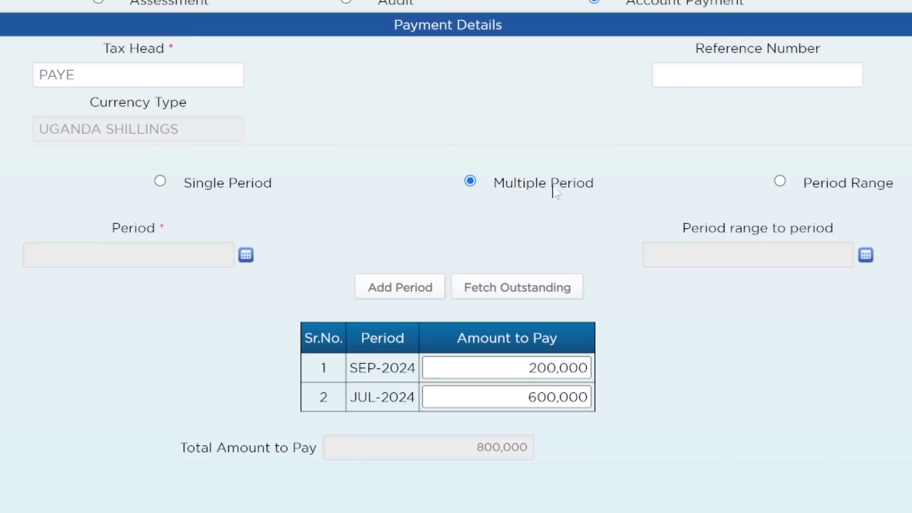
- Add a payment period running from 01/09/2023 to 30/09/2023
left_click(246, 255)
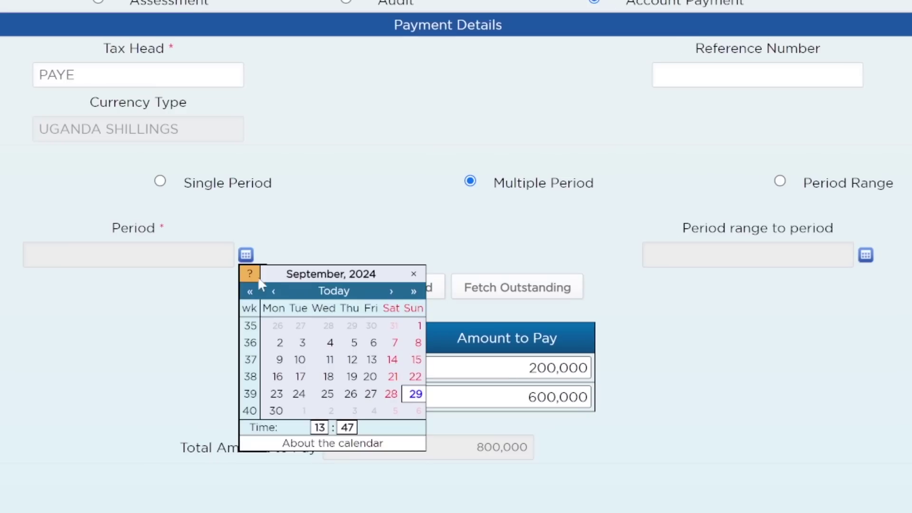
left_click(250, 292)
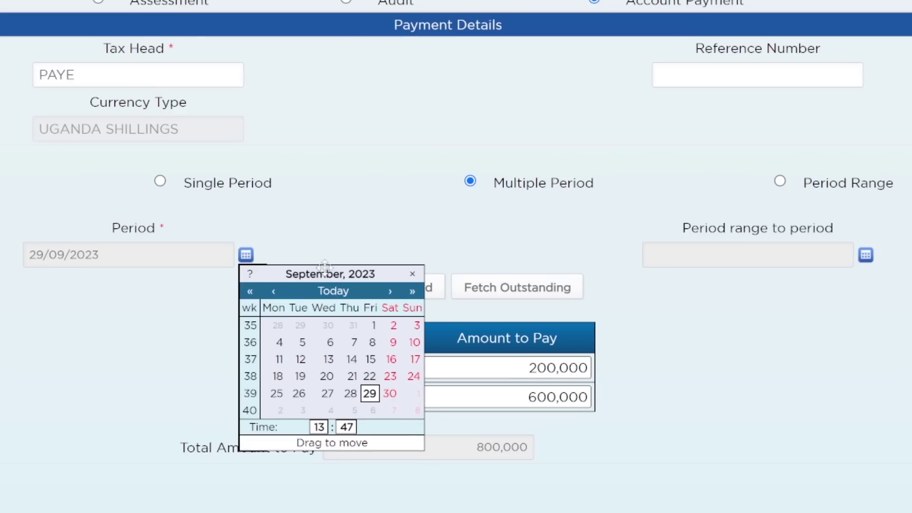
left_click(371, 326)
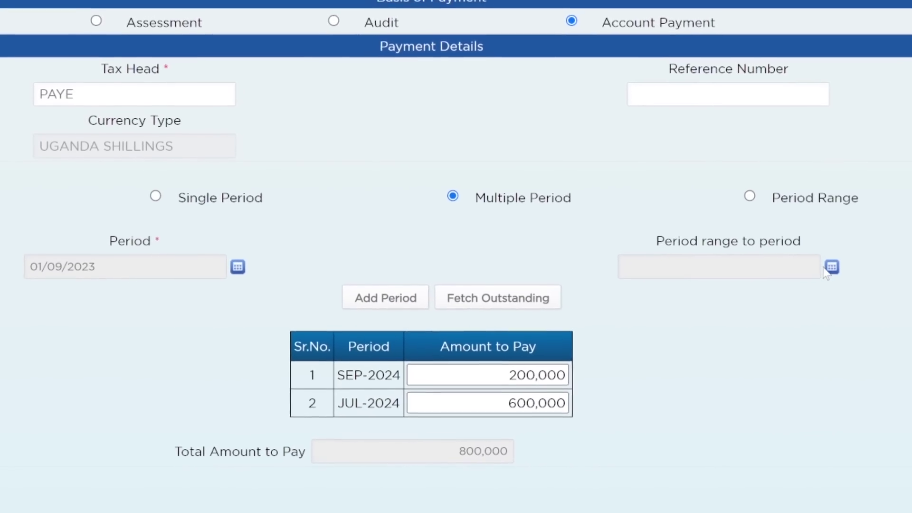
left_click(832, 267)
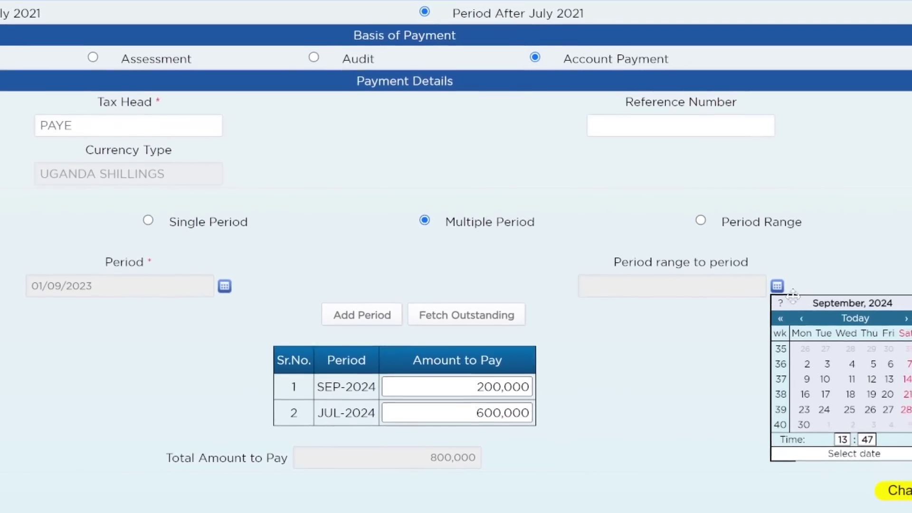
left_click(853, 303)
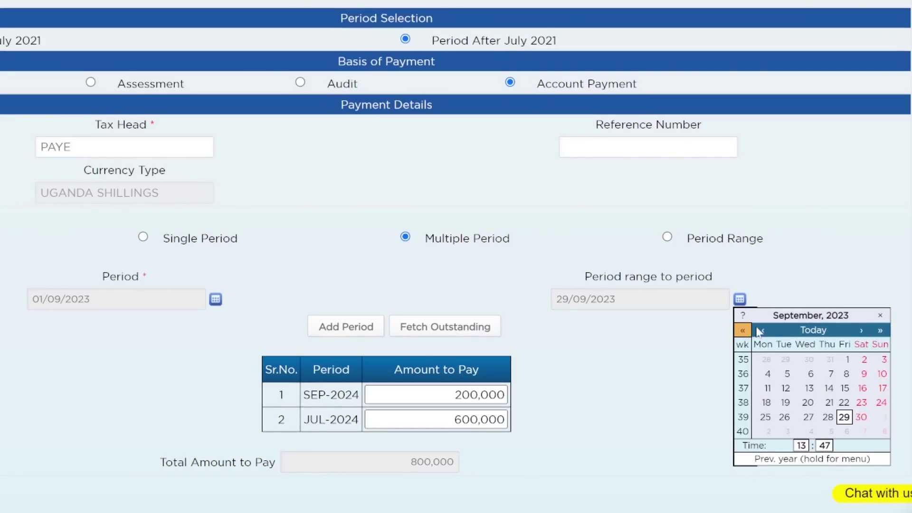
left_click(861, 417)
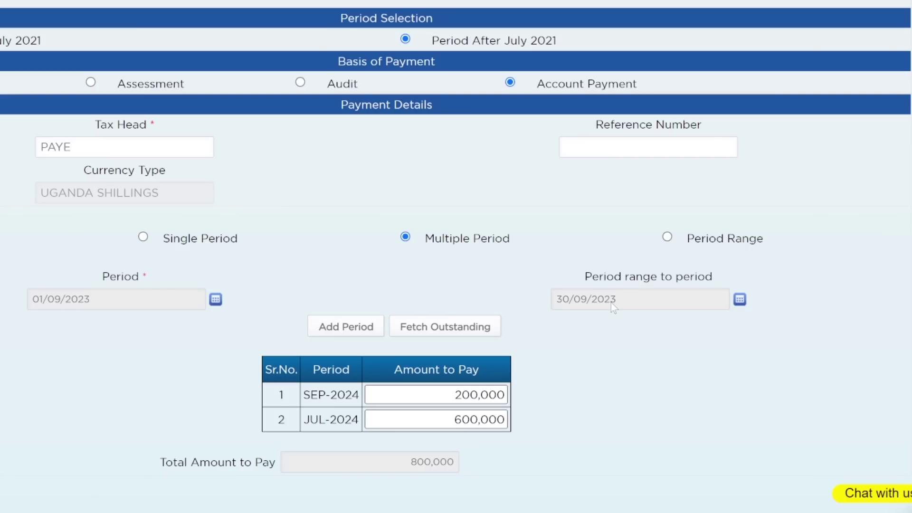
left_click(349, 331)
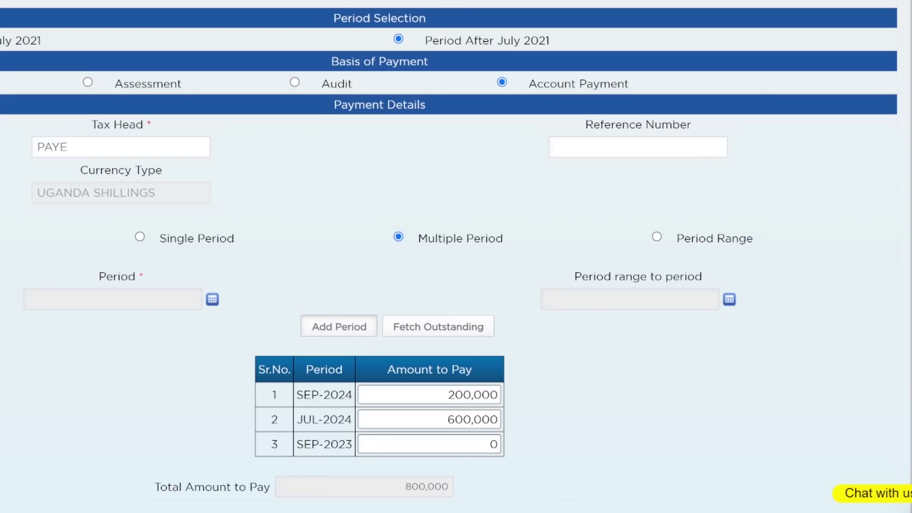
- Set the amount to pay for SEP-2023 to 500,000
left_click(492, 444)
type("500,00")
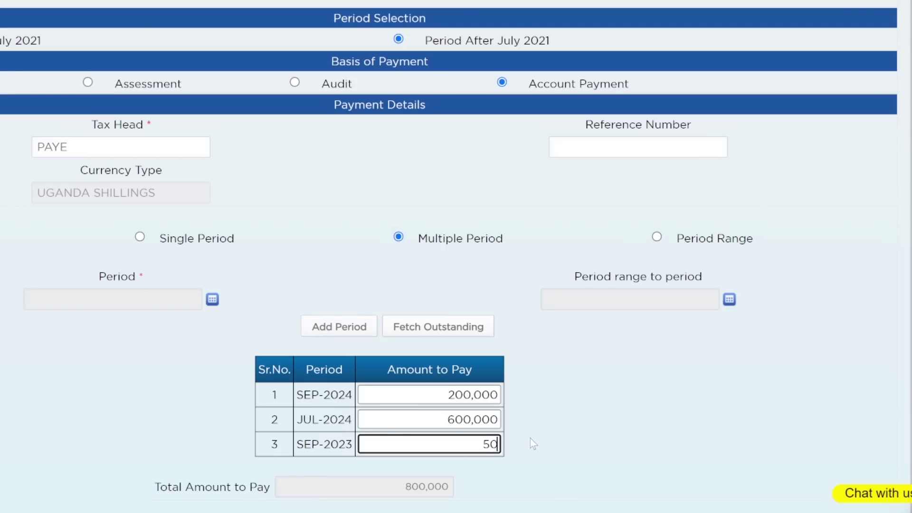
type("0000")
left_click(530, 438)
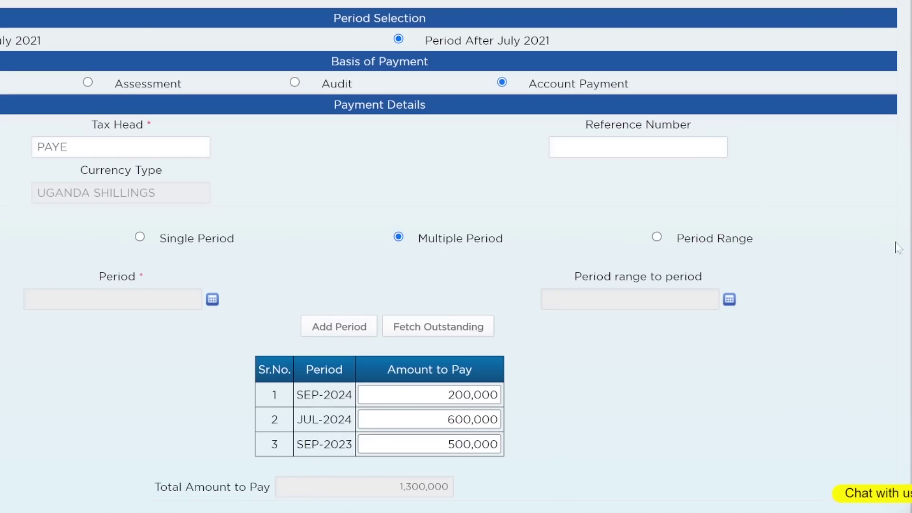
- Review the total amount to pay, the available payment methods and the image verification field
scroll(449, 257, "down", 3)
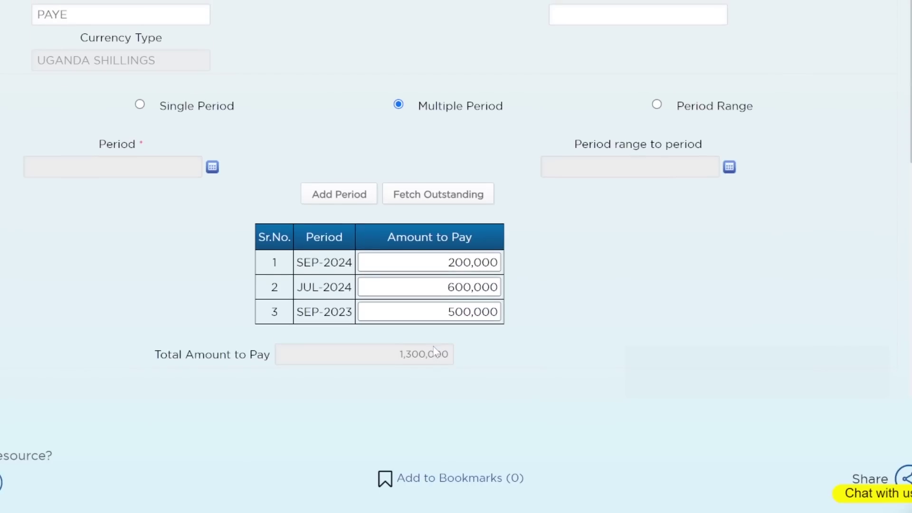
scroll(6, 169, "down", 7)
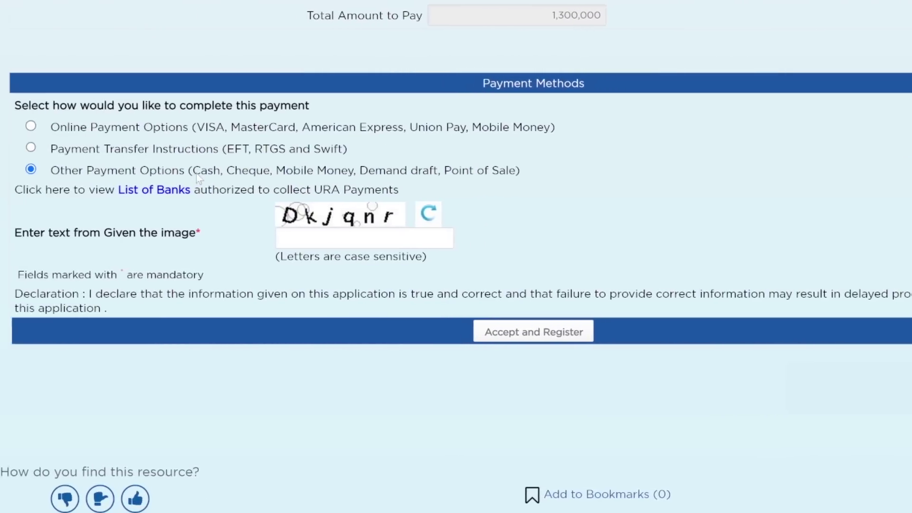
left_click_drag(201, 176, 464, 176)
left_click(370, 238)
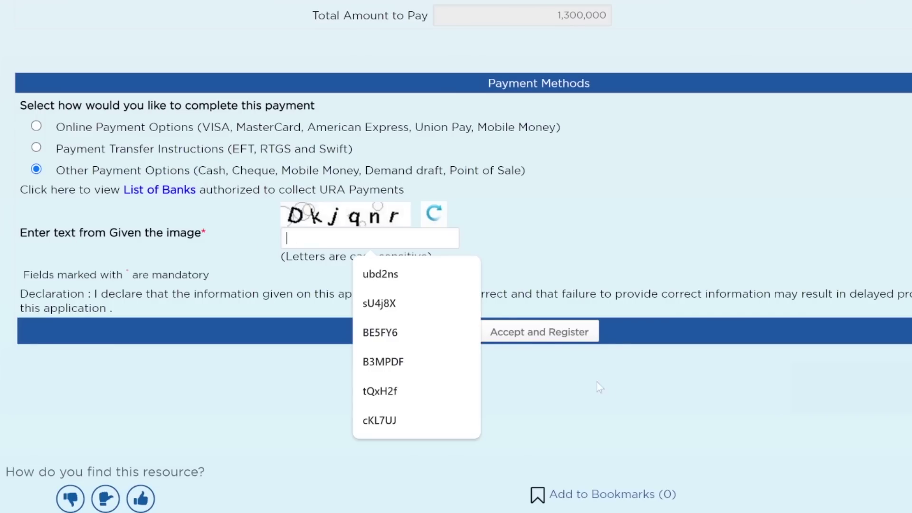
left_click(560, 371)
- Switch the period mode to Period Range and accept resetting the period table
scroll(763, 212, "up", 8)
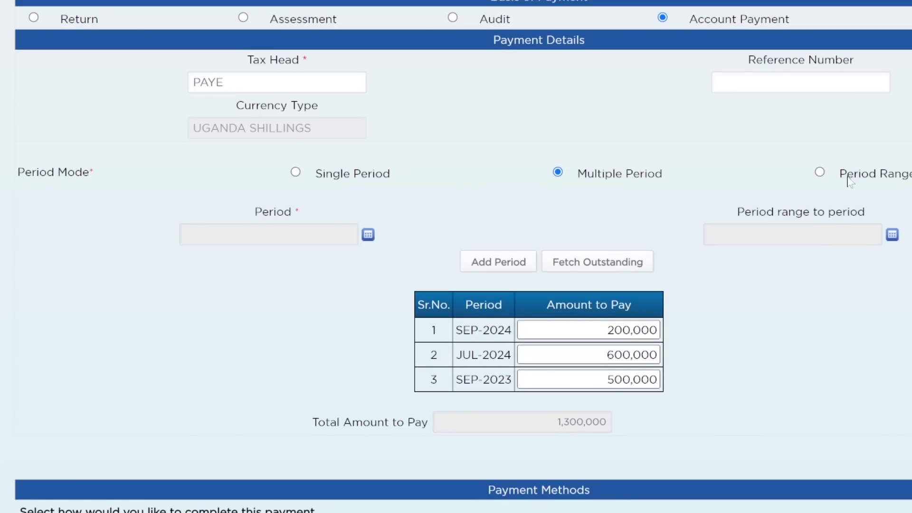
left_click(820, 172)
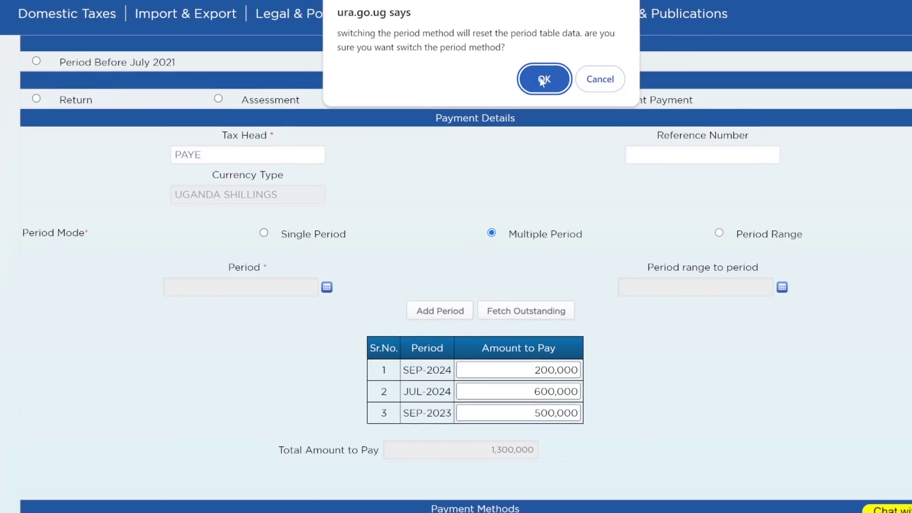
left_click(542, 81)
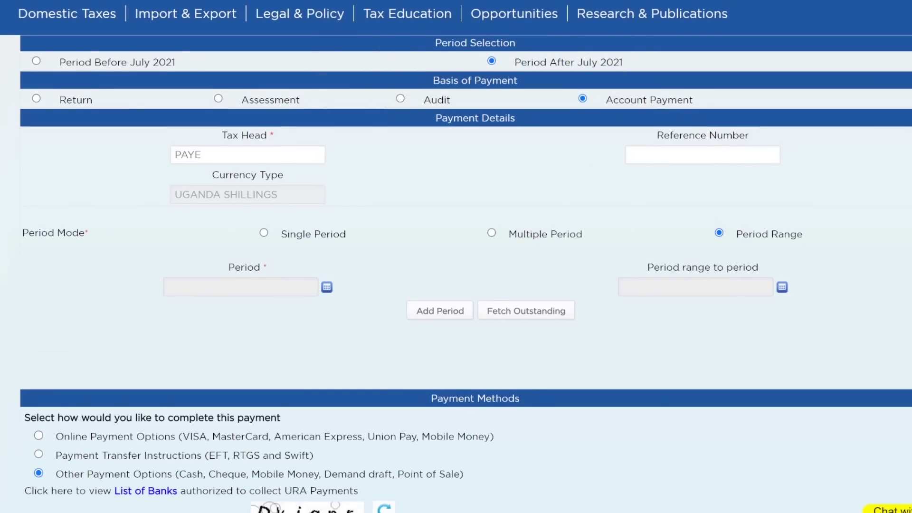
- Add a period range from 01/09/2023 to 30/09/2024 and check the monthly rows in the period table
left_click(327, 288)
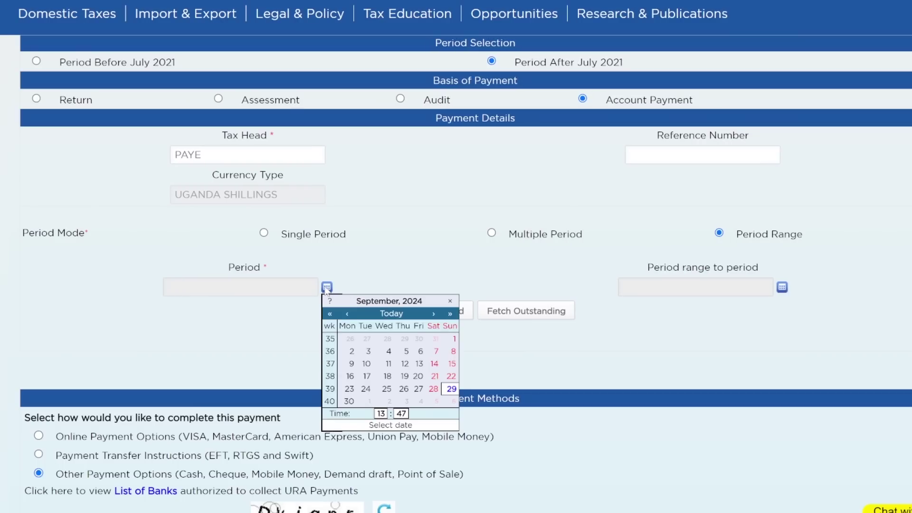
left_click(330, 253)
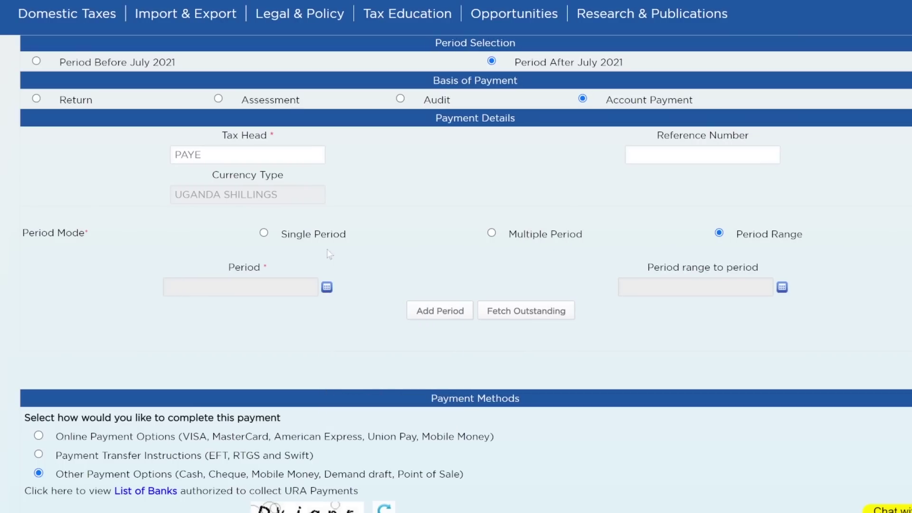
left_click(327, 287)
left_click(330, 314)
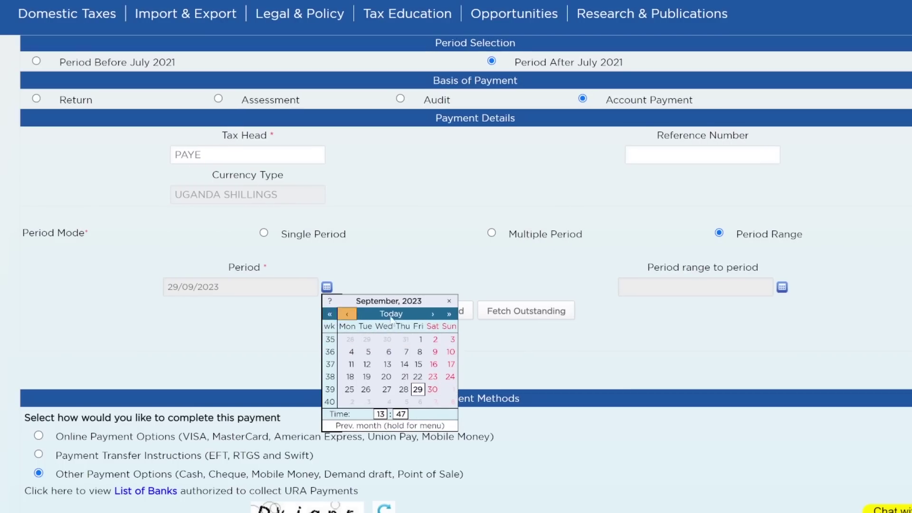
left_click(421, 339)
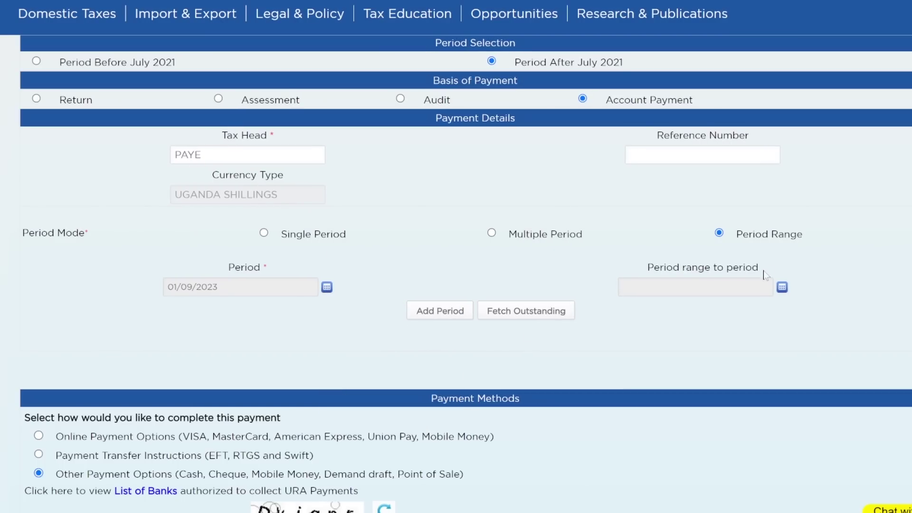
left_click(782, 287)
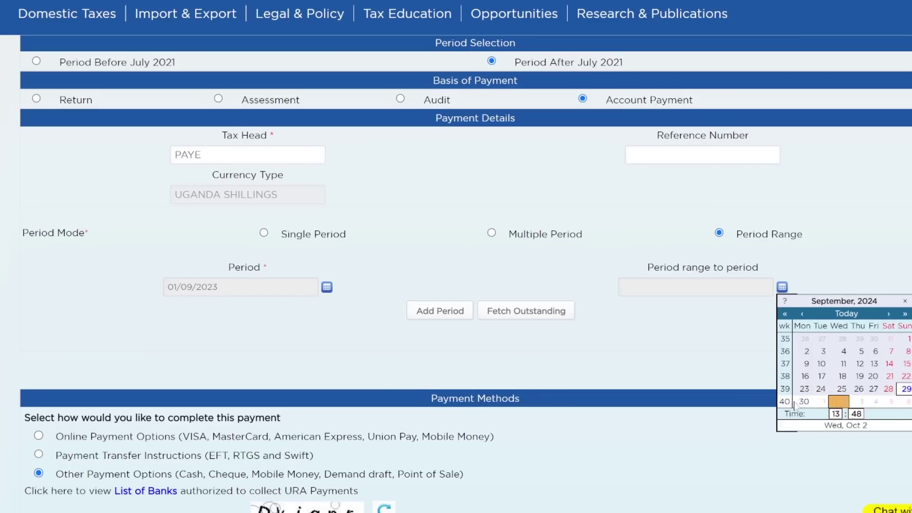
left_click(810, 405)
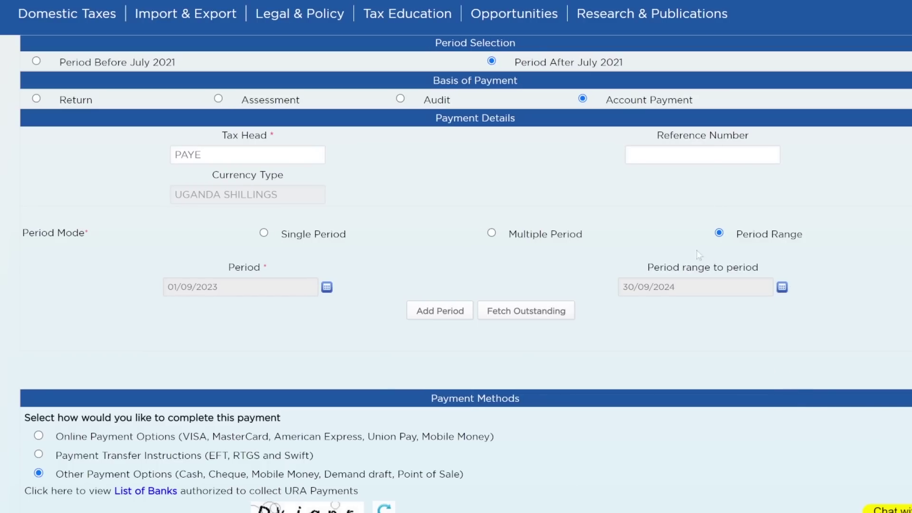
left_click(456, 316)
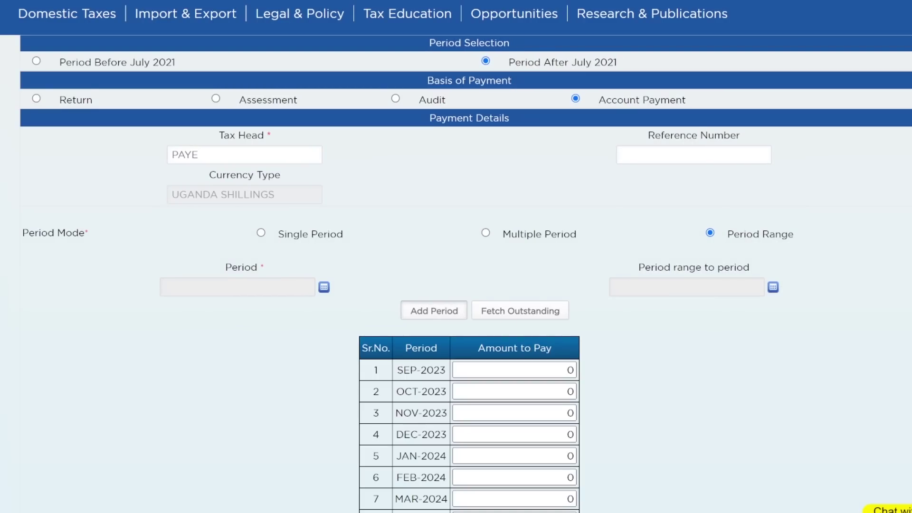
scroll(668, 329, "down", 2)
scroll(668, 330, "up", 2)
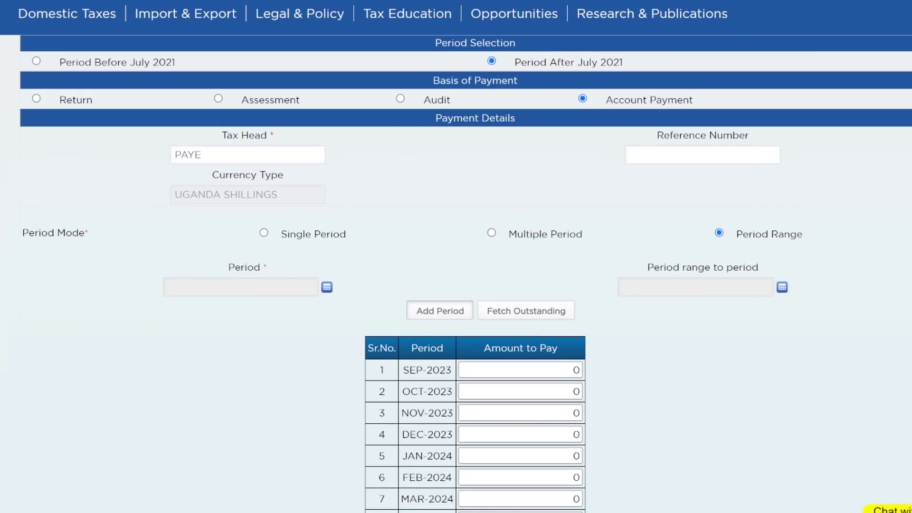
scroll(891, 252, "down", 5)
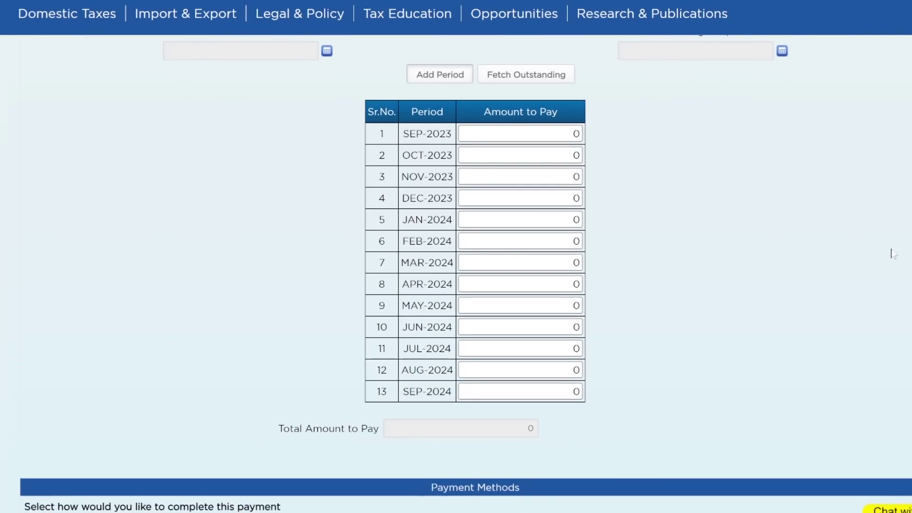
- Set the amount to pay for SEP-2023 to 500,000 in the period range table
scroll(711, 263, "up", 2)
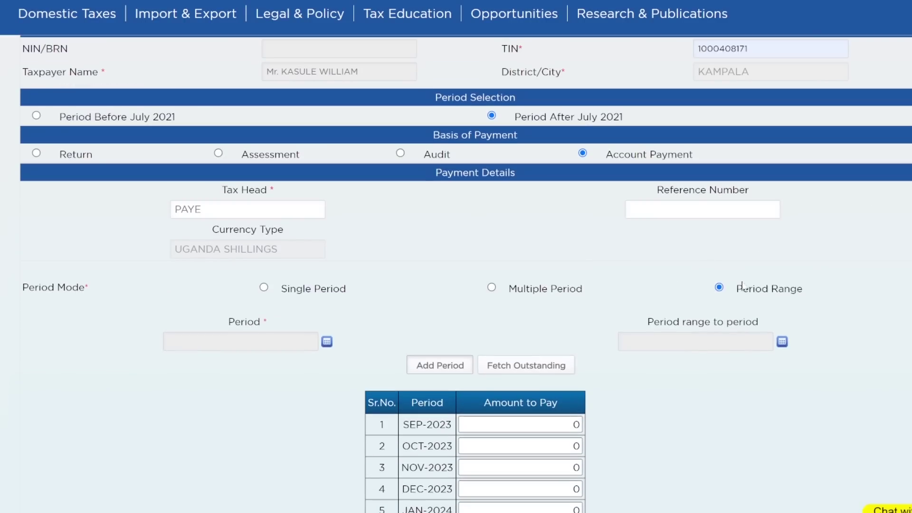
scroll(739, 205, "down", 7)
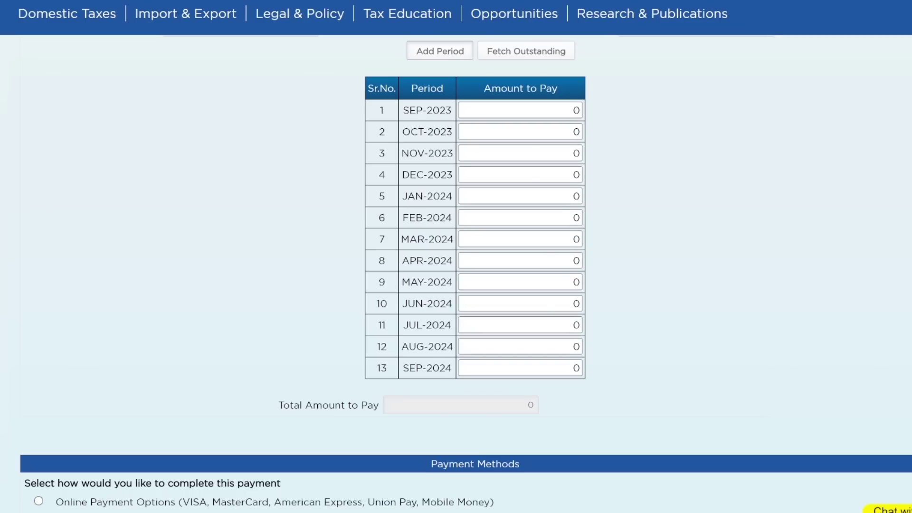
left_click(573, 115)
type("500000")
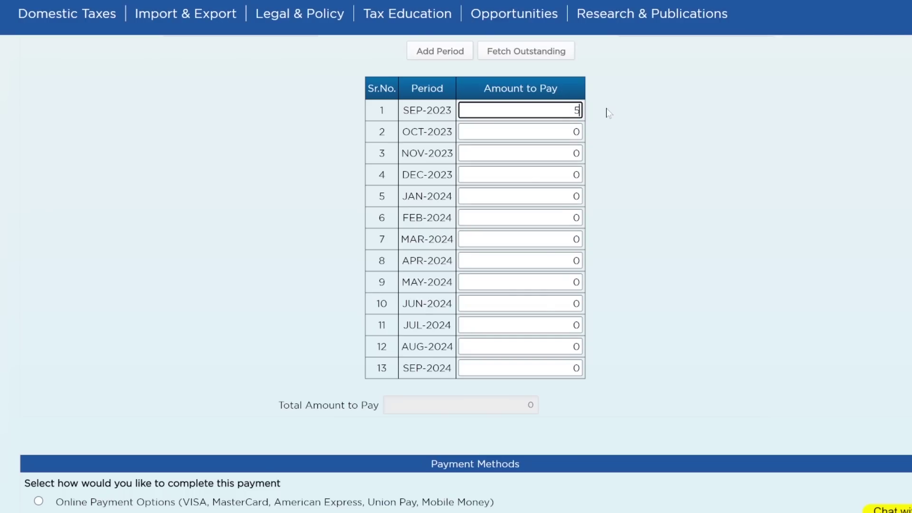
left_click(624, 132)
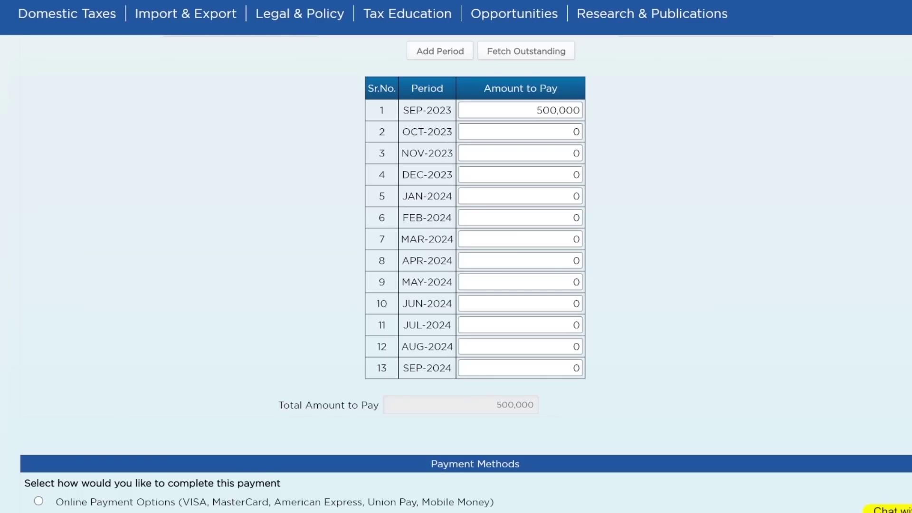
- Set the amounts to pay for OCT-2023 and NOV-2023 to 200,000 each
left_click(579, 132)
type("200,000")
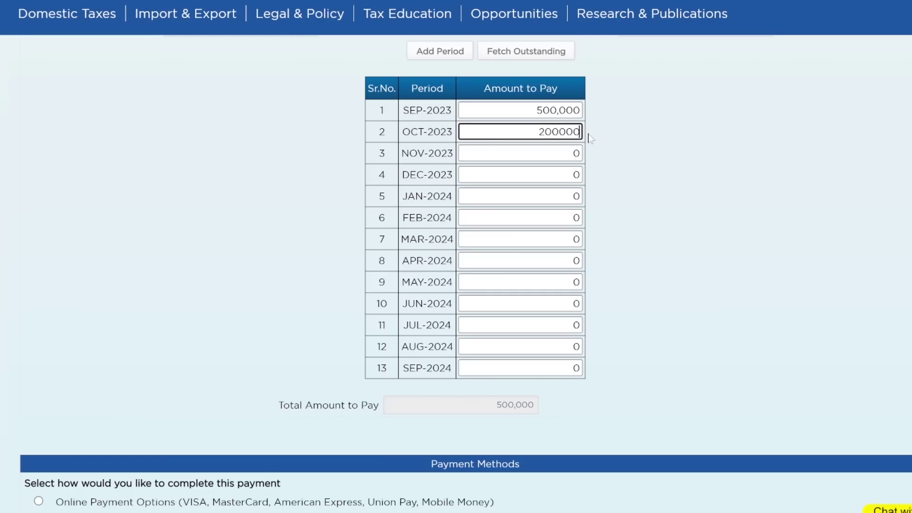
left_click(660, 158)
left_click(577, 153)
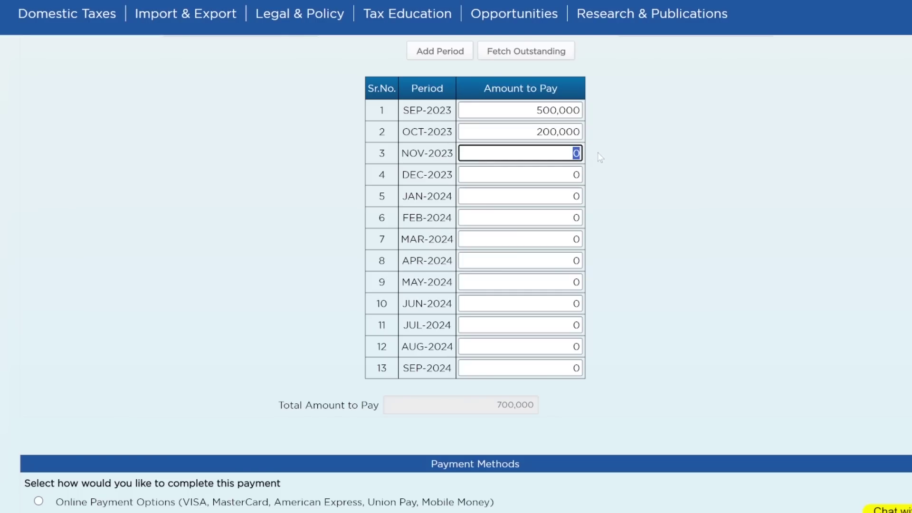
type("200000")
left_click(598, 152)
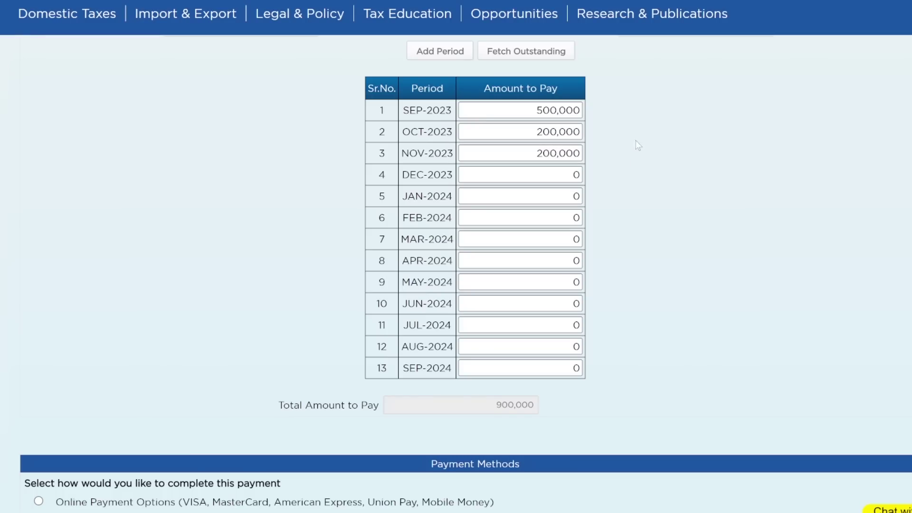
left_click(575, 369)
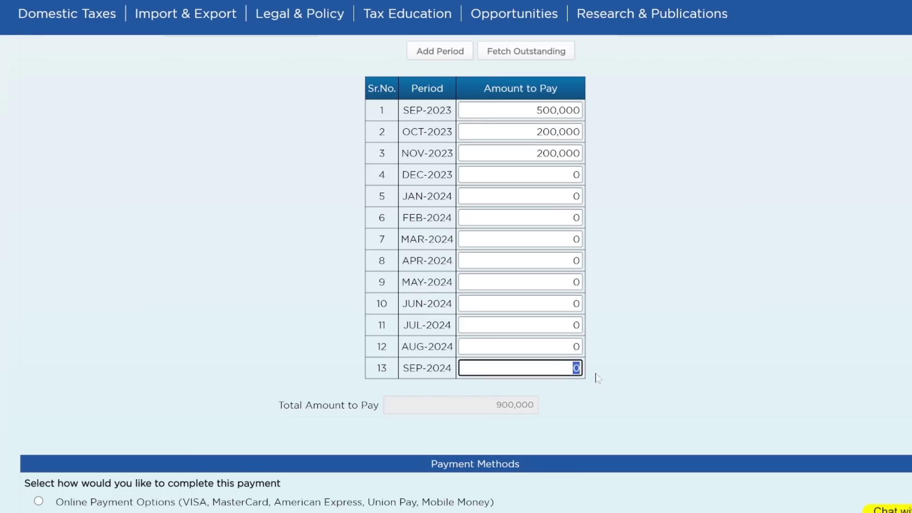
left_click(547, 212)
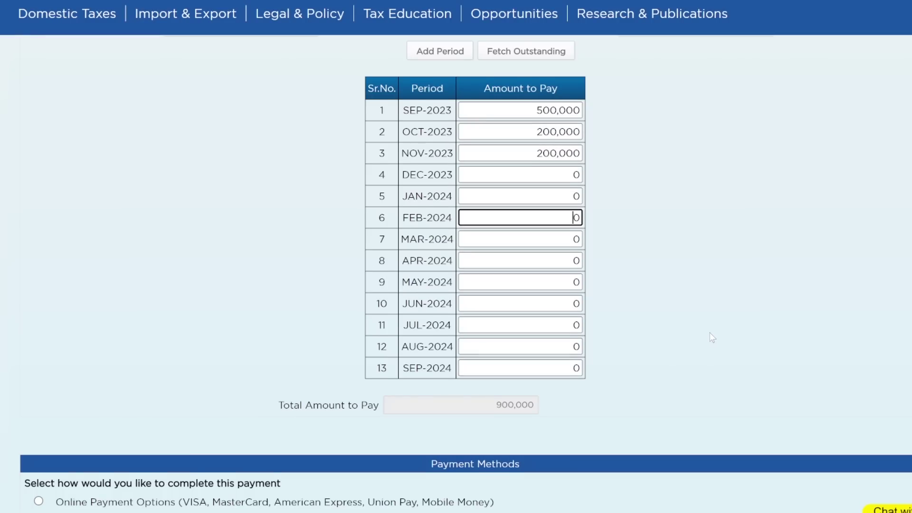
- Review the completed payment form, including the total amount, payment methods, image verification field, taxpayer details and period table
scroll(711, 337, "down", 5)
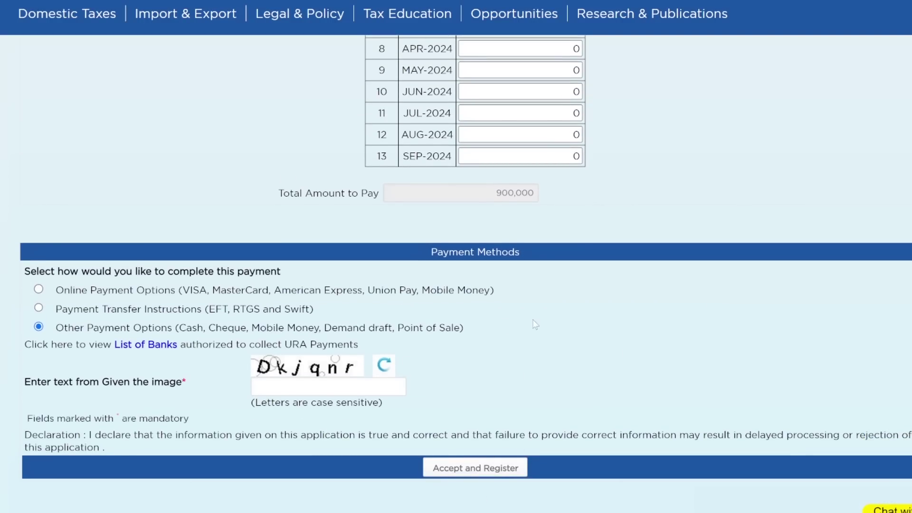
scroll(534, 322, "down", 3)
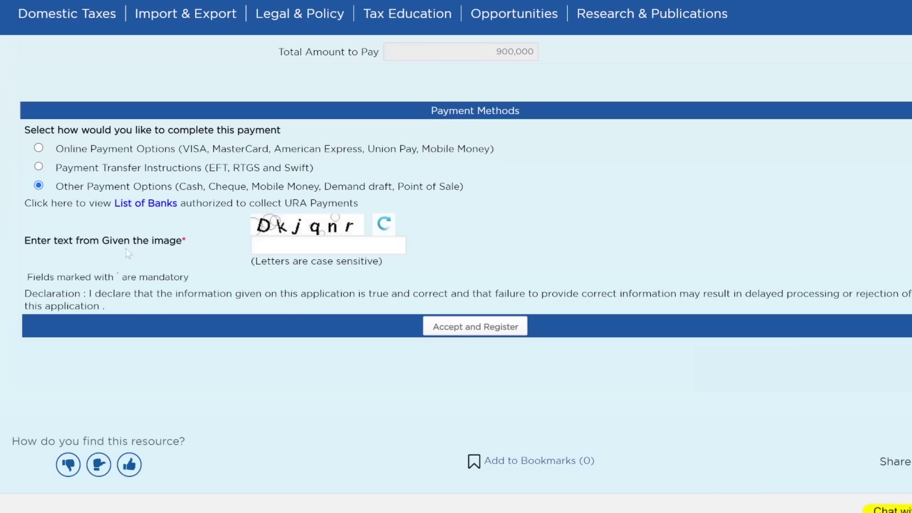
left_click(256, 245)
scroll(837, 237, "up", 10)
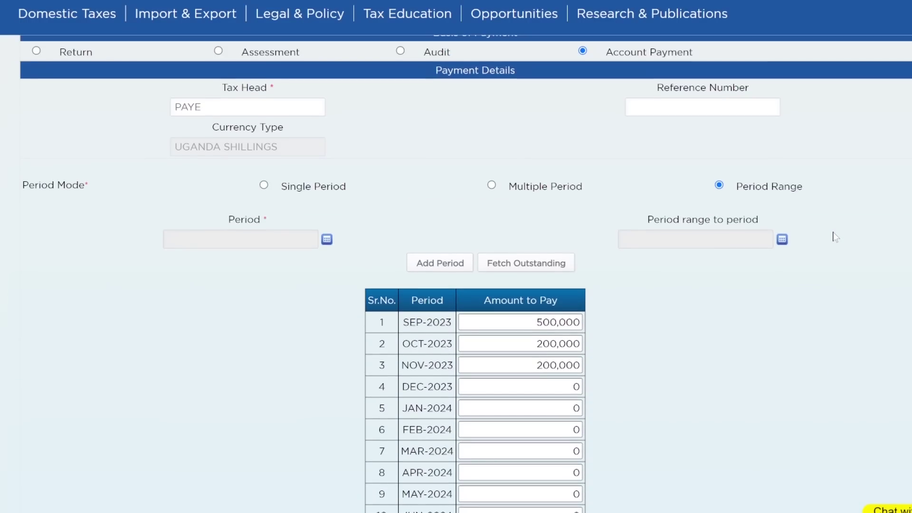
scroll(836, 237, "up", 5)
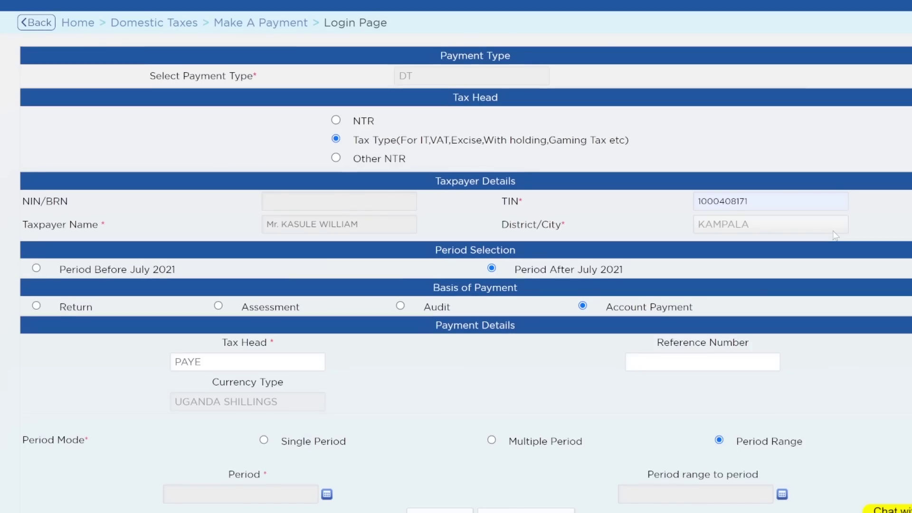
scroll(836, 236, "up", 2)
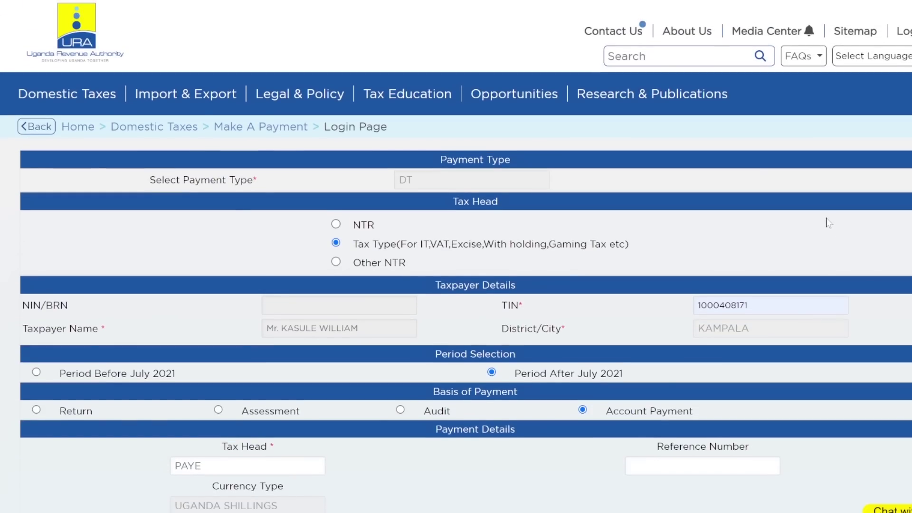
scroll(829, 223, "down", 12)
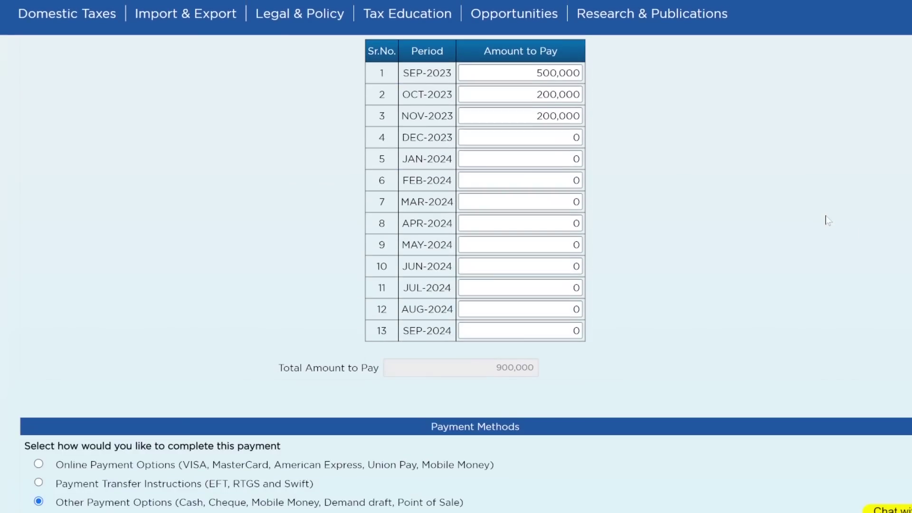
scroll(829, 221, "down", 3)
scroll(829, 219, "up", 12)
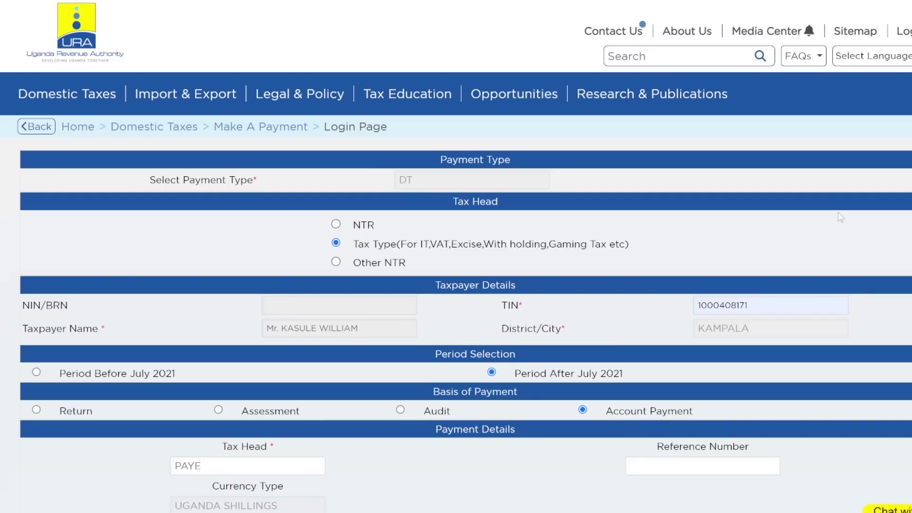
- Try to fetch the outstanding amounts for the PAYE account payment, and dismiss the alert
scroll(700, 205, "down", 8)
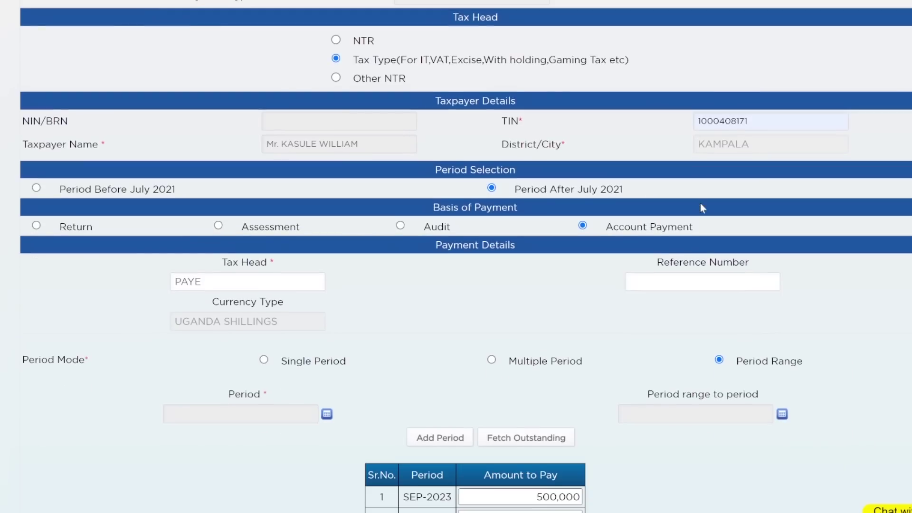
scroll(701, 205, "down", 3)
scroll(700, 204, "up", 3)
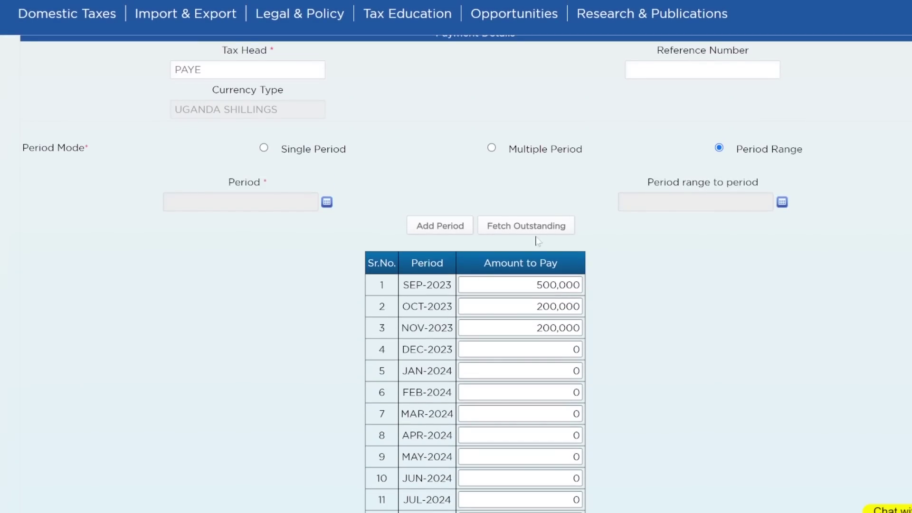
scroll(544, 232, "up", 1)
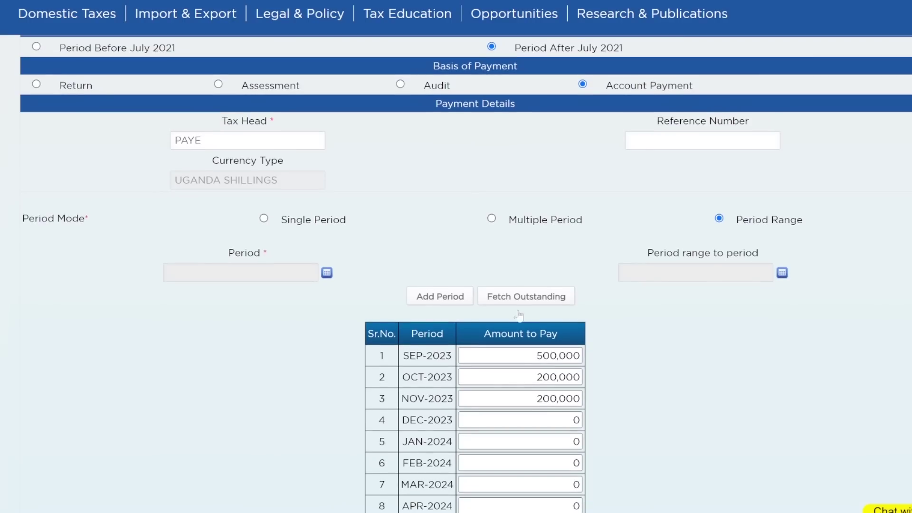
left_click(536, 300)
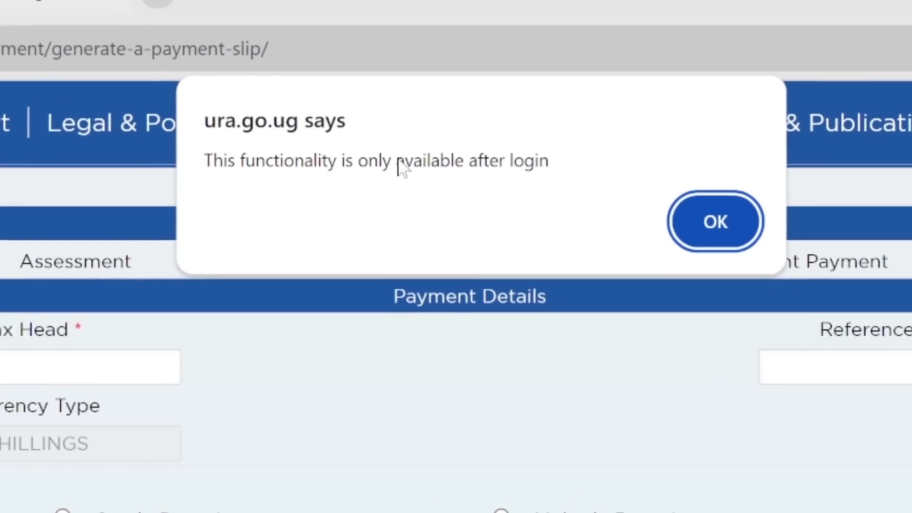
left_click_drag(550, 161, 192, 180)
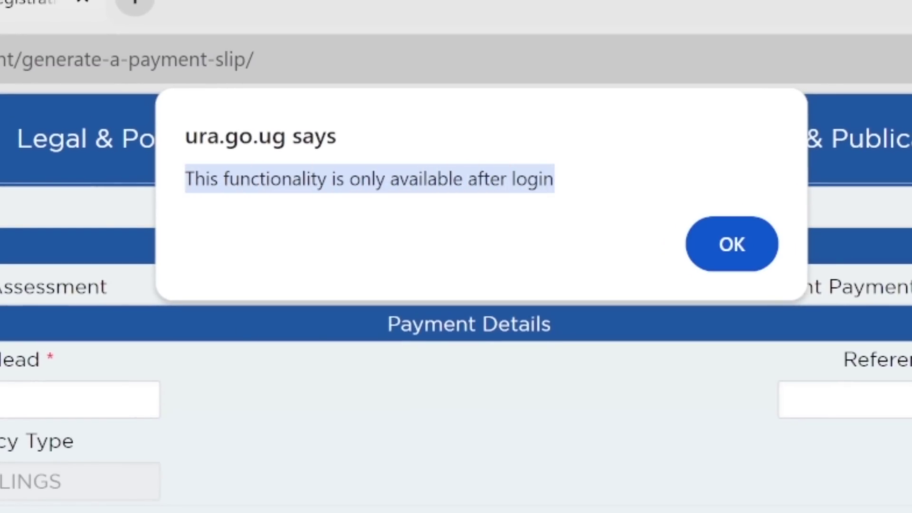
left_click(730, 246)
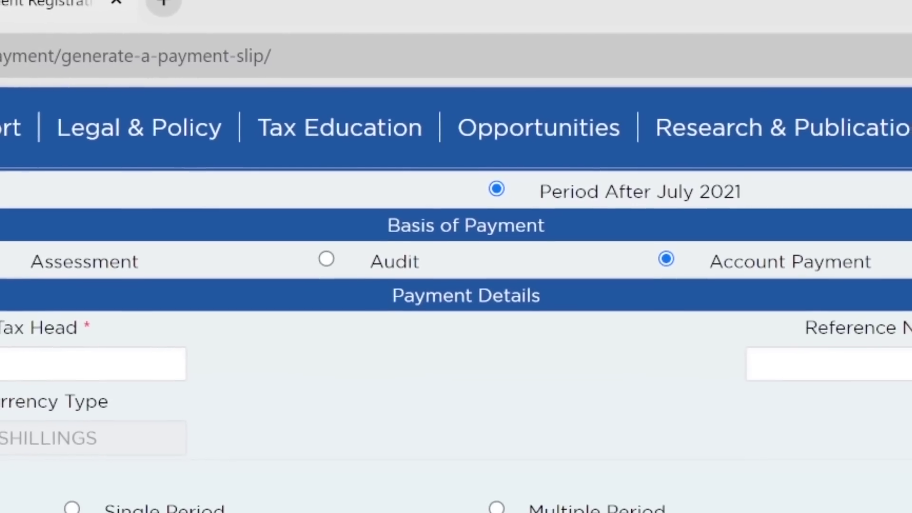
- Open the Uganda Revenue Authority home page in a new tab and close the payment registration tab
scroll(456, 285, "up", 5)
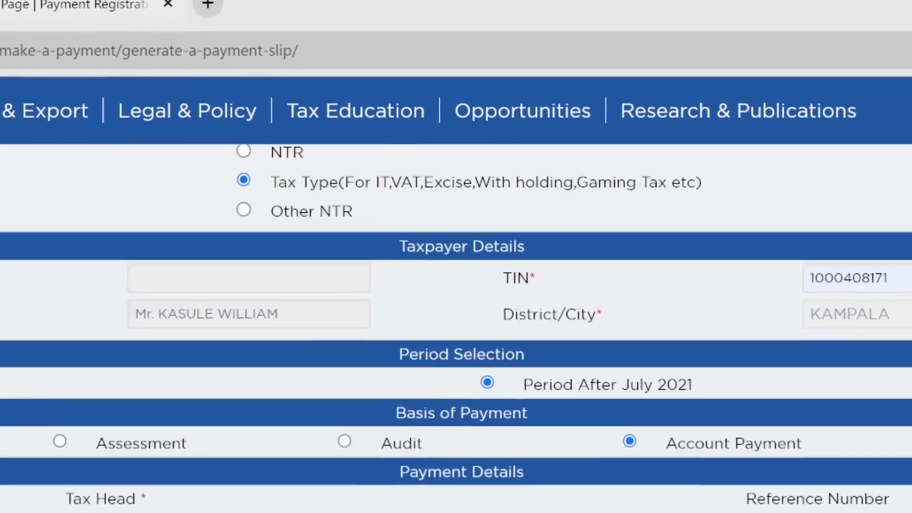
scroll(712, 357, "up", 5)
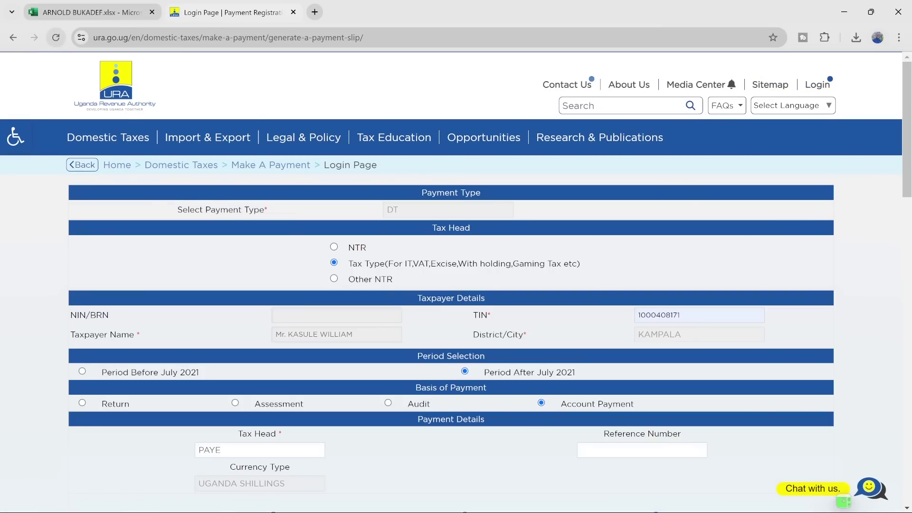
left_click(315, 12)
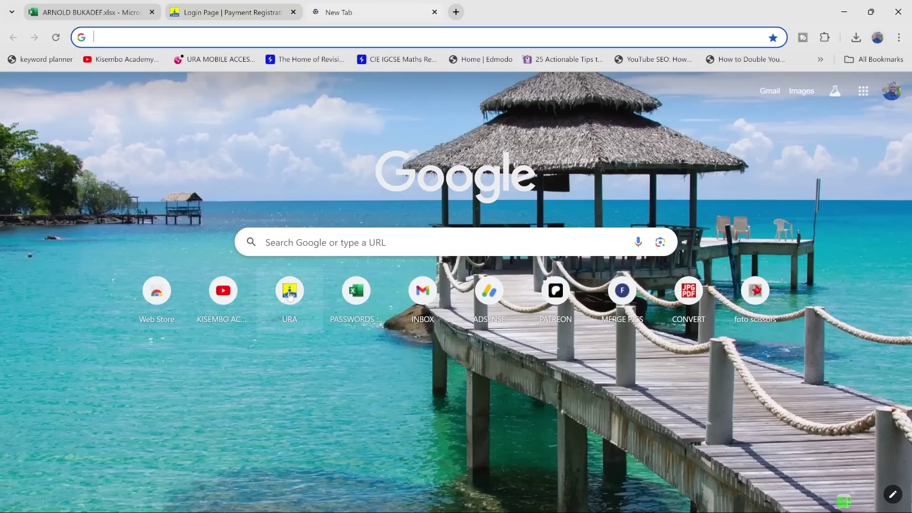
left_click(290, 296)
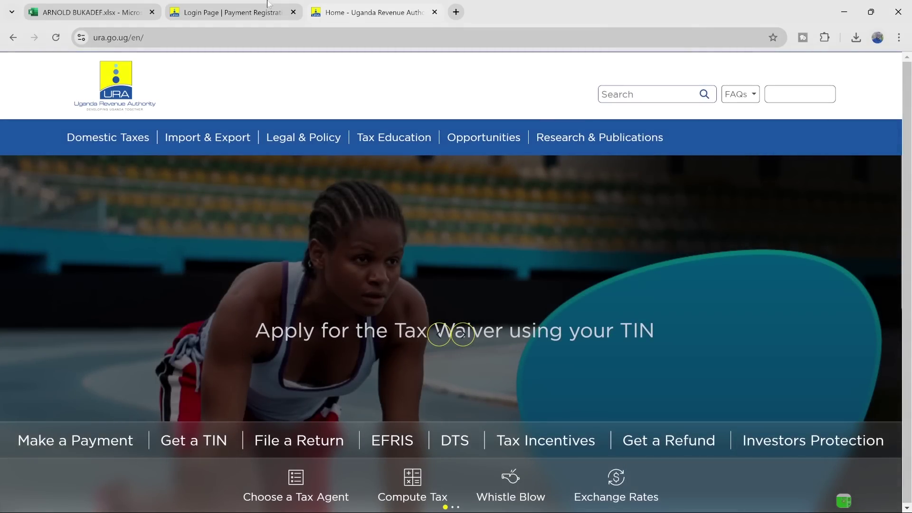
left_click(293, 12)
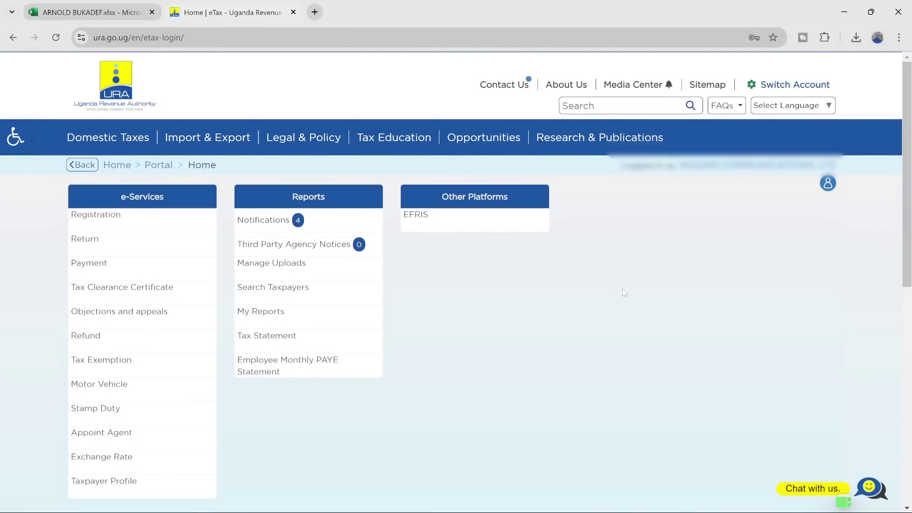
- Open Generate a Payment Slip from the Payment e-services and select DT as the payment type
left_click(87, 269)
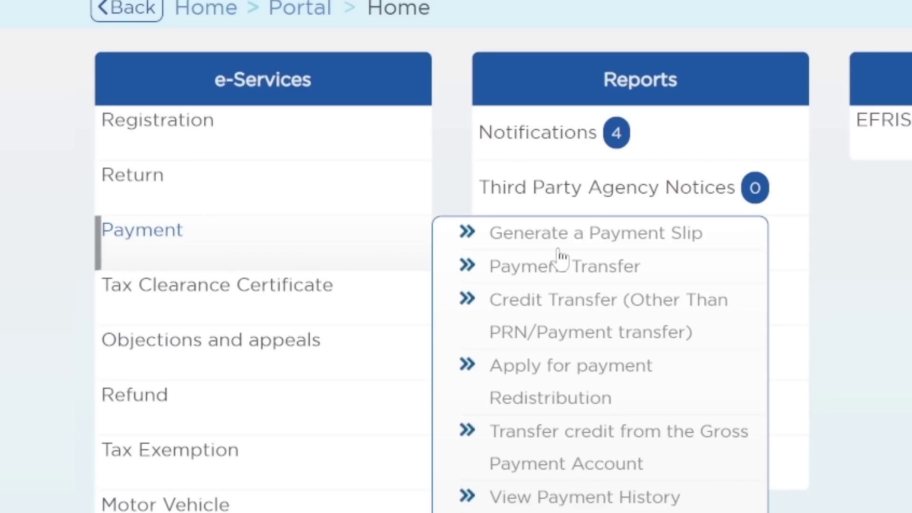
left_click(638, 241)
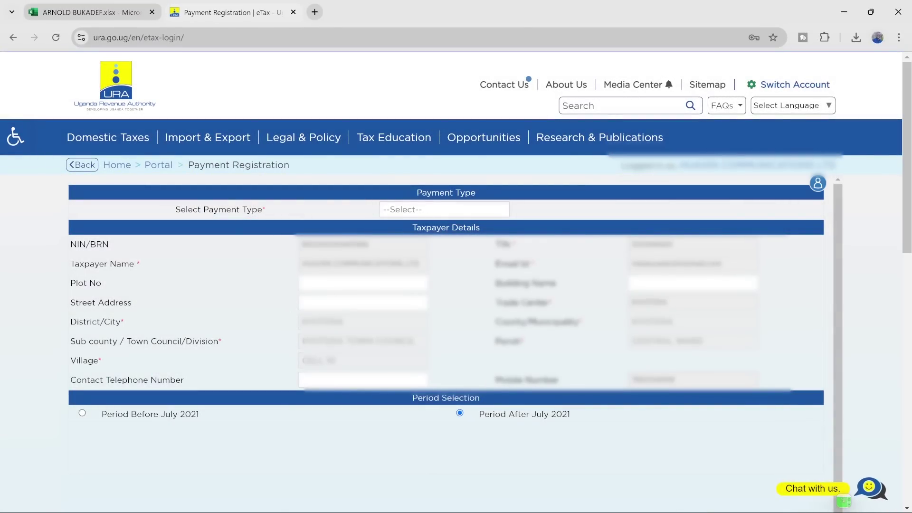
left_click_drag(176, 210, 257, 209)
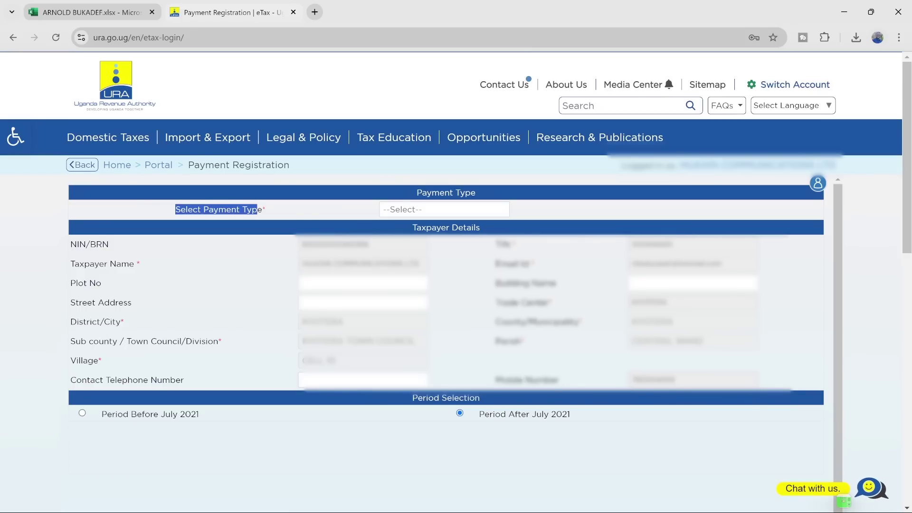
left_click(300, 214)
left_click(402, 213)
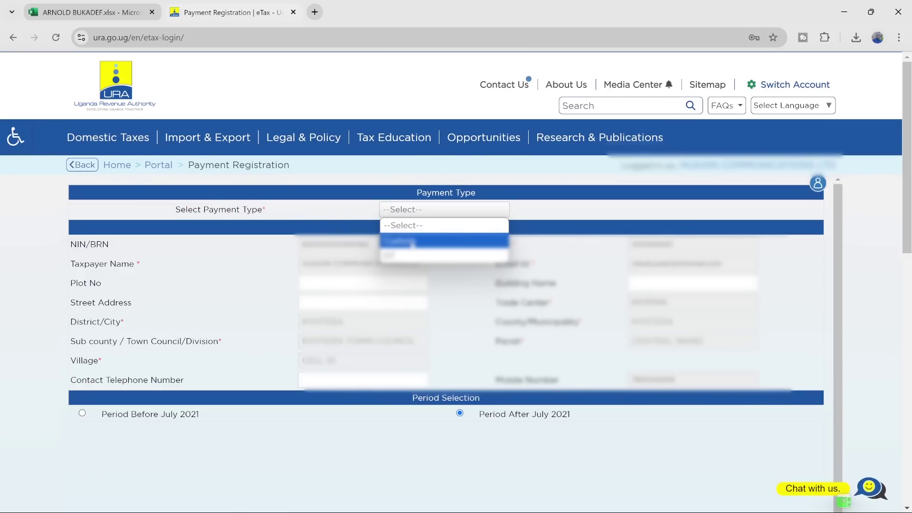
left_click(347, 214)
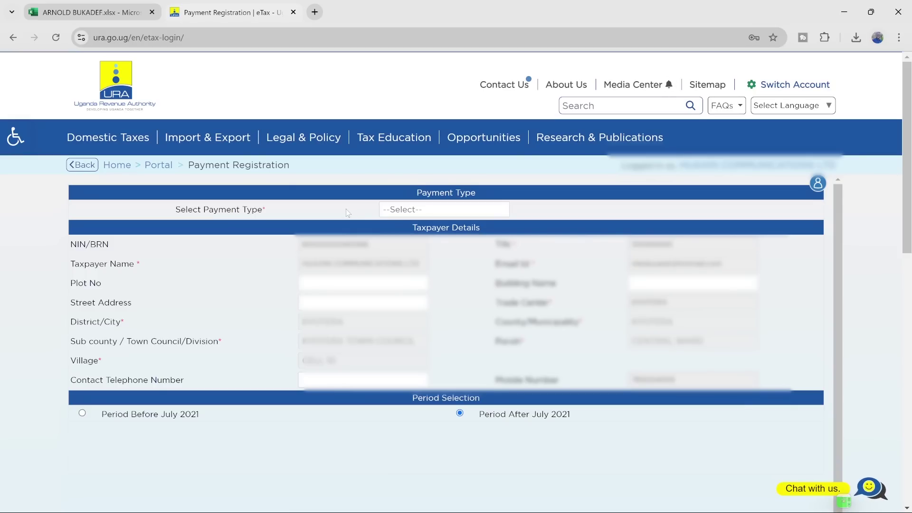
left_click(412, 207)
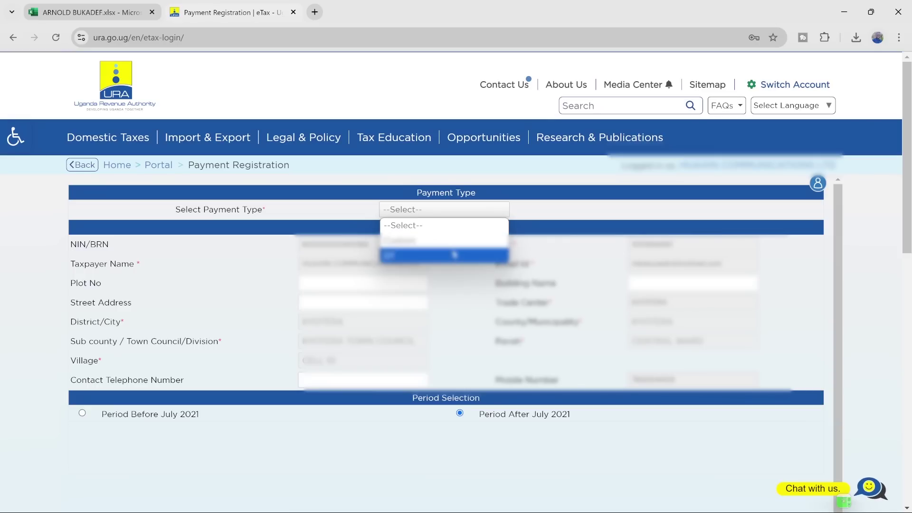
left_click(412, 256)
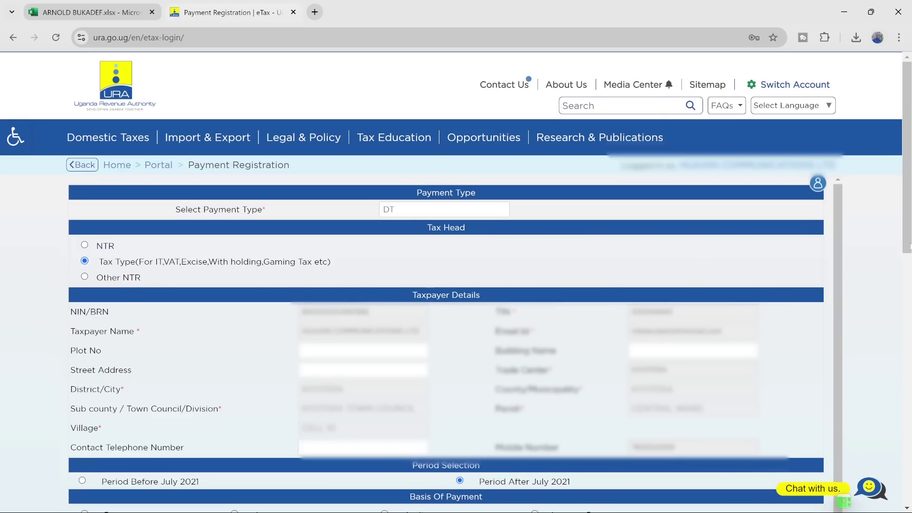
left_click_drag(908, 212, 909, 287)
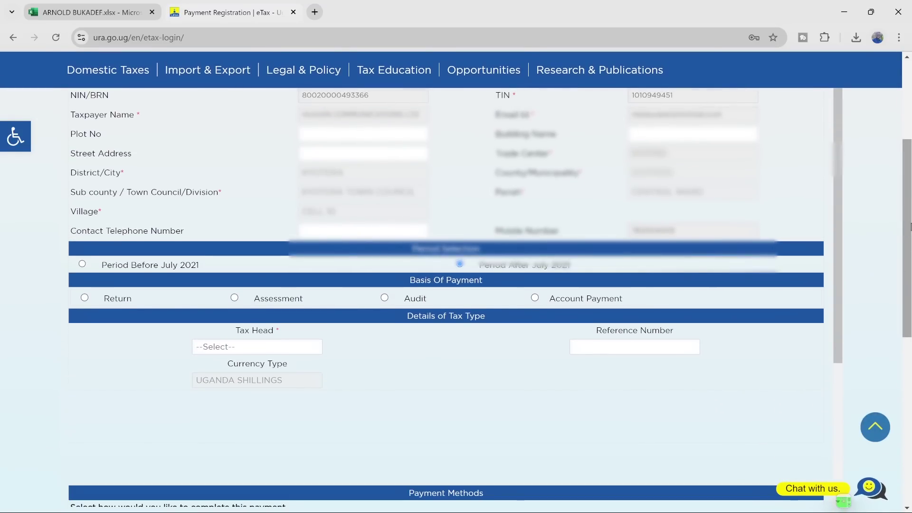
- Set the basis of payment to Account Payment and the tax head to PAYE
scroll(847, 204, "up", 1)
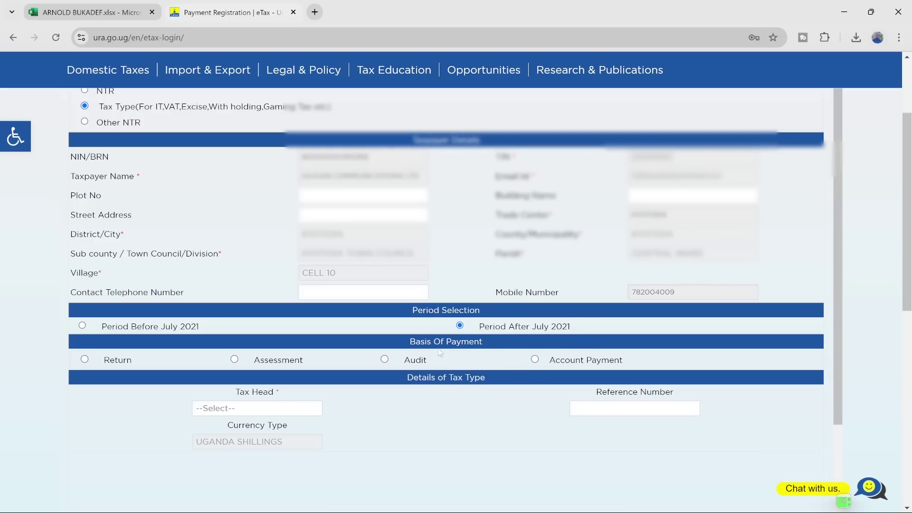
left_click(536, 360)
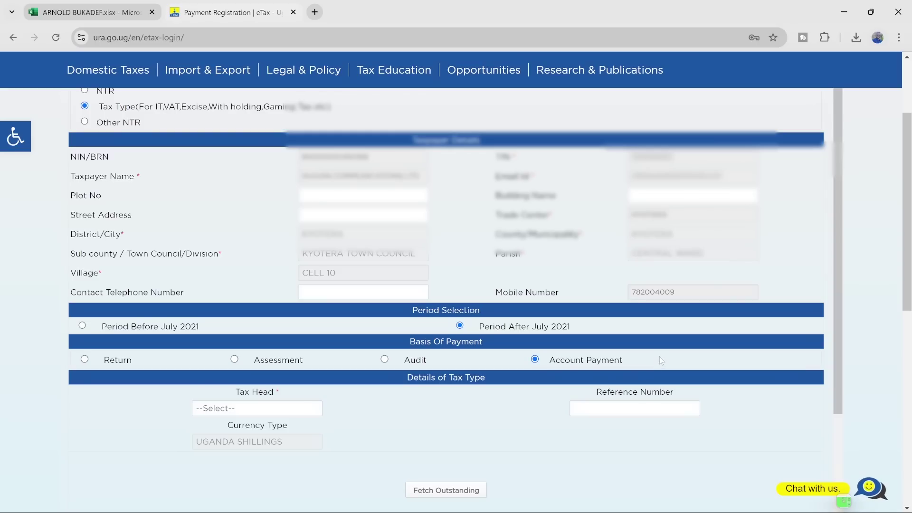
scroll(844, 302, "down", 1)
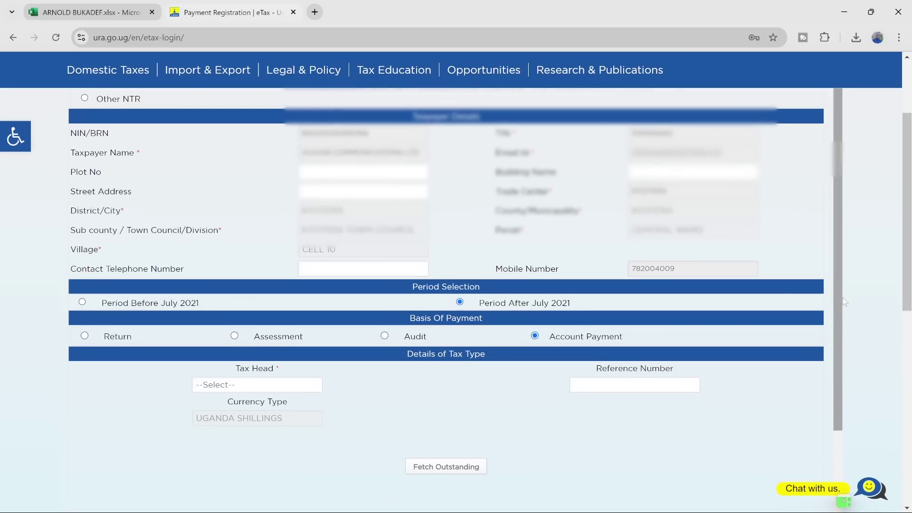
scroll(804, 308, "down", 1)
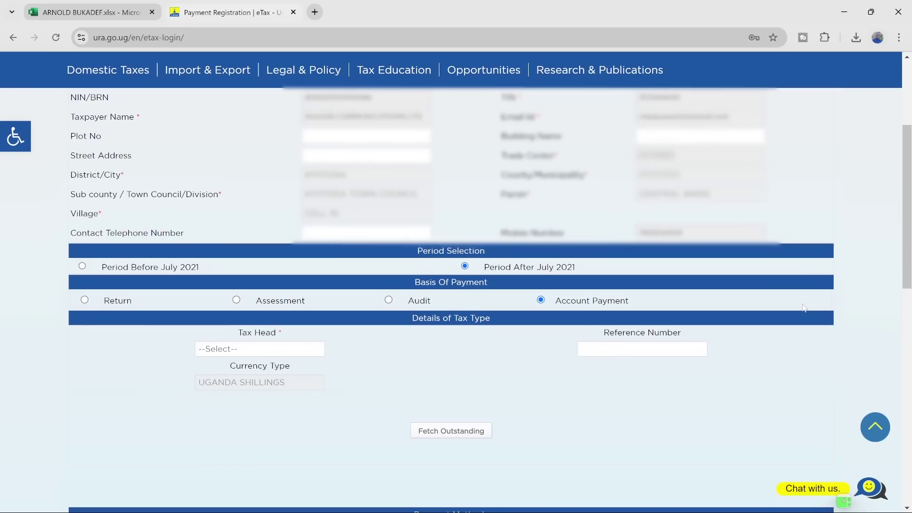
left_click(253, 347)
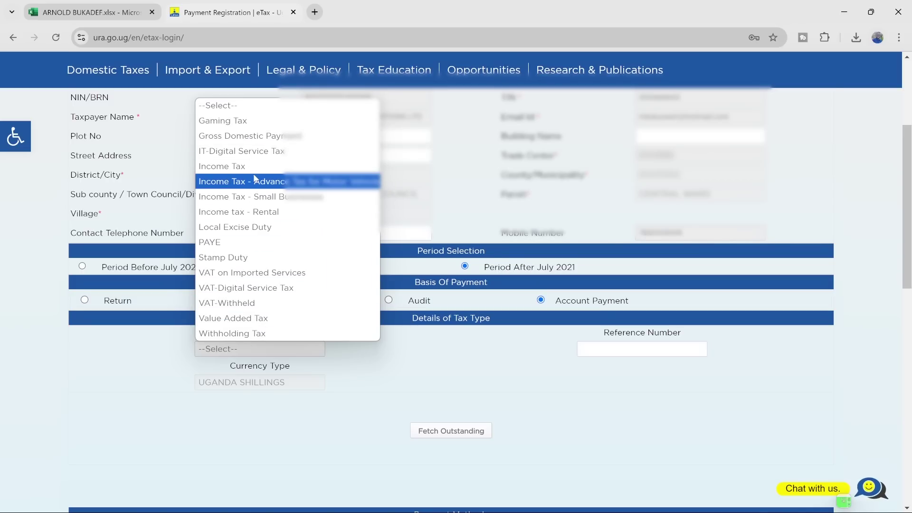
left_click(218, 243)
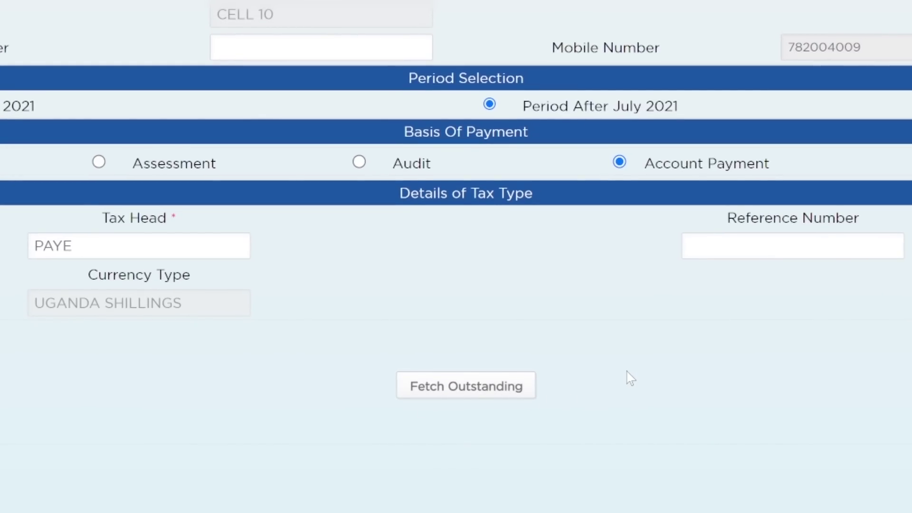
- Fetch the outstanding PAYE amounts and show the period-wise break up
left_click(456, 392)
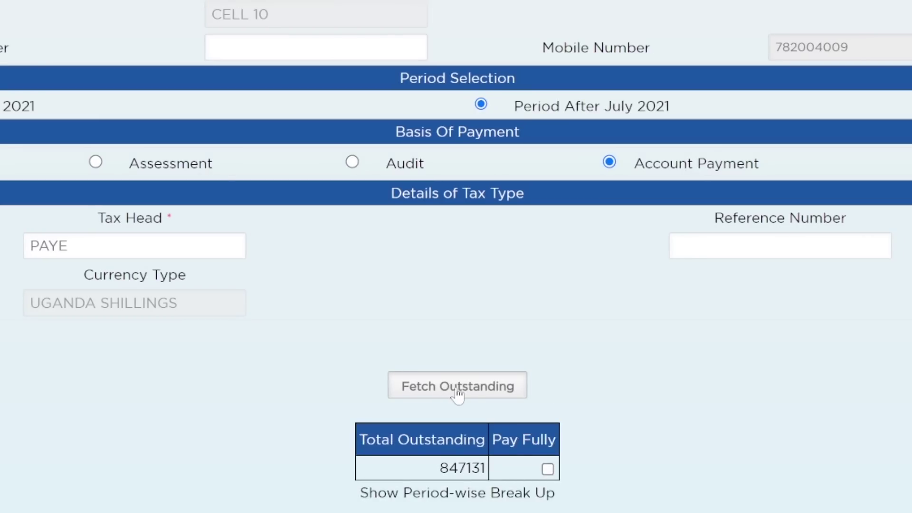
scroll(456, 257, "down", 8)
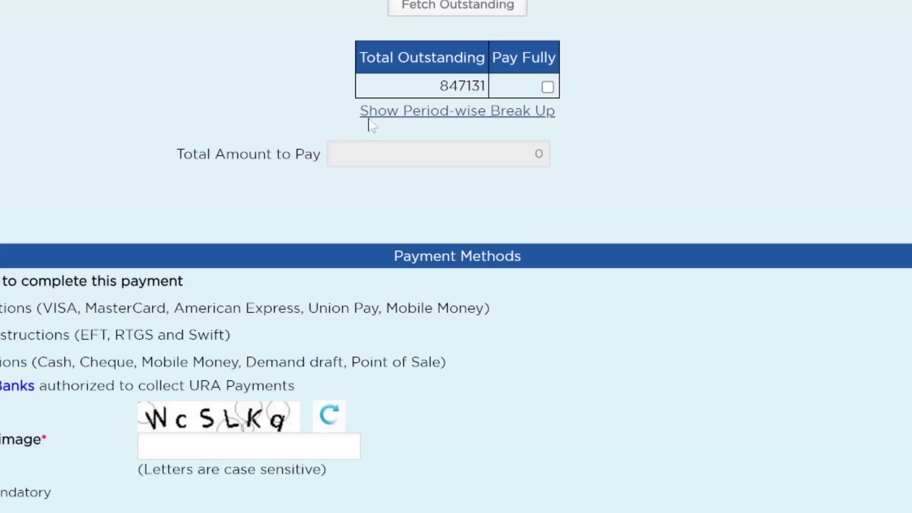
left_click(536, 110)
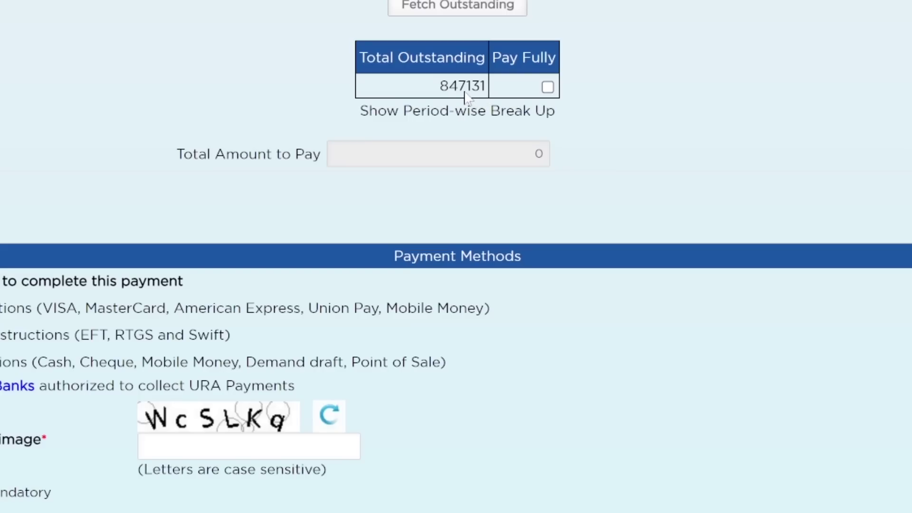
left_click_drag(449, 87, 489, 93)
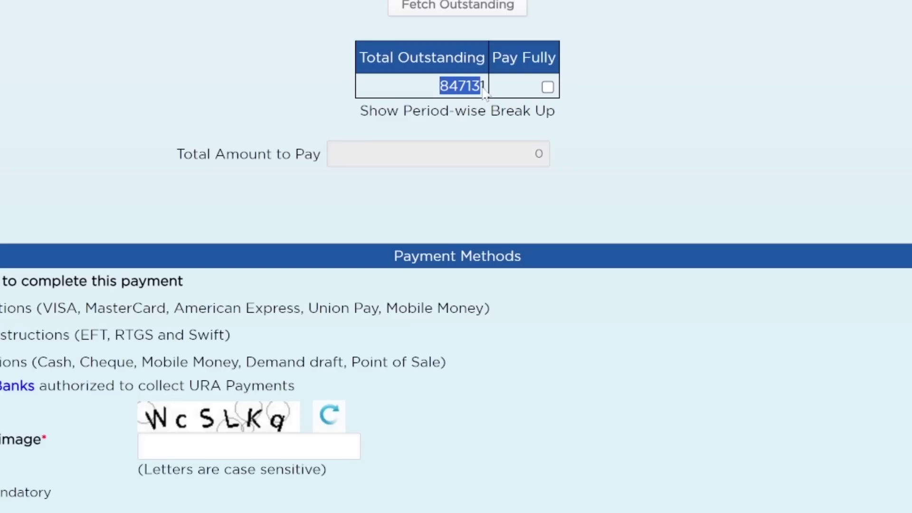
left_click(620, 57)
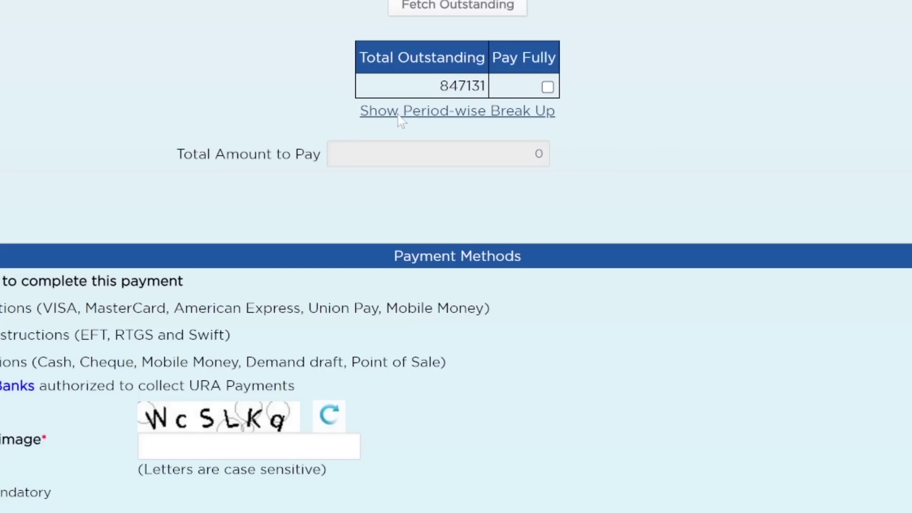
left_click(477, 113)
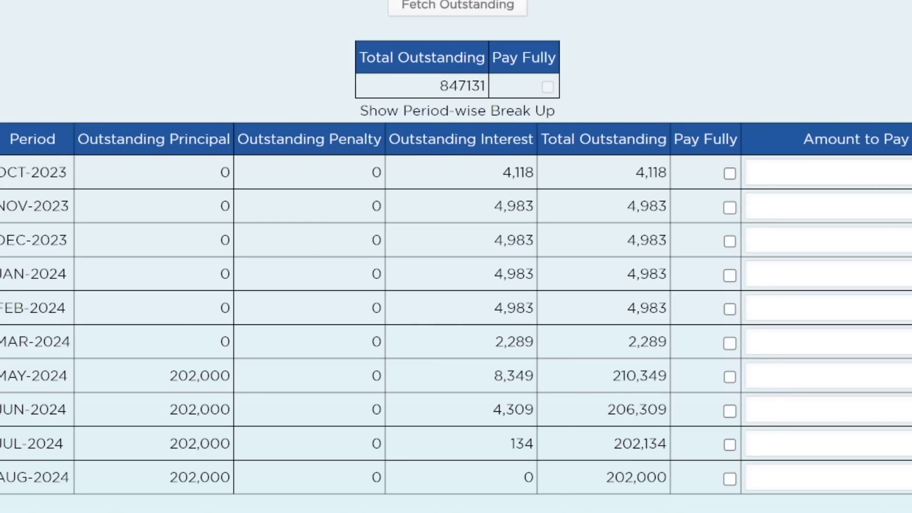
- Mark the periods OCT-2023 through MAR-2024 to be paid fully
scroll(575, 84, "down", 3)
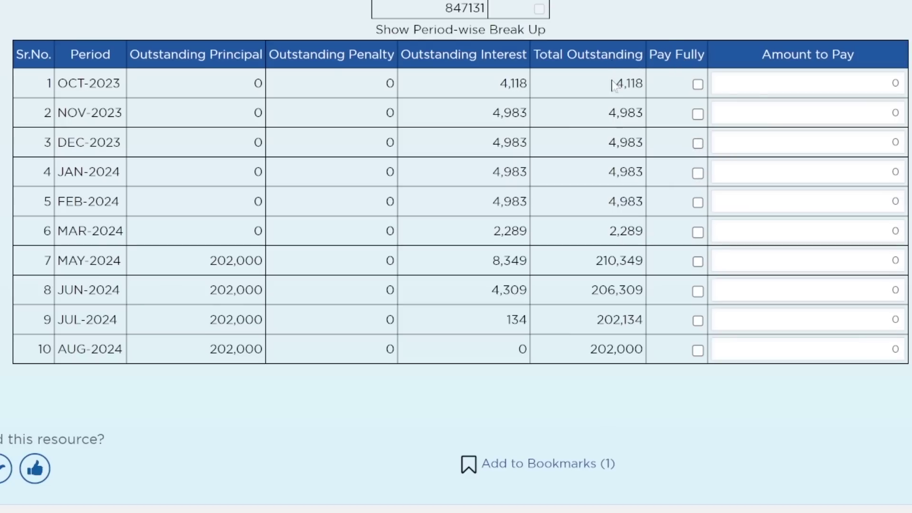
left_click(698, 84)
left_click(698, 115)
left_click(698, 144)
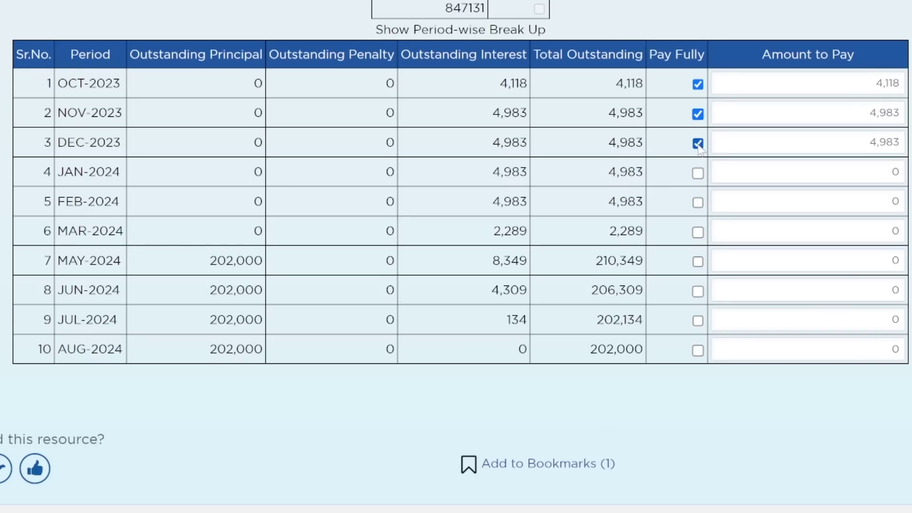
left_click(698, 173)
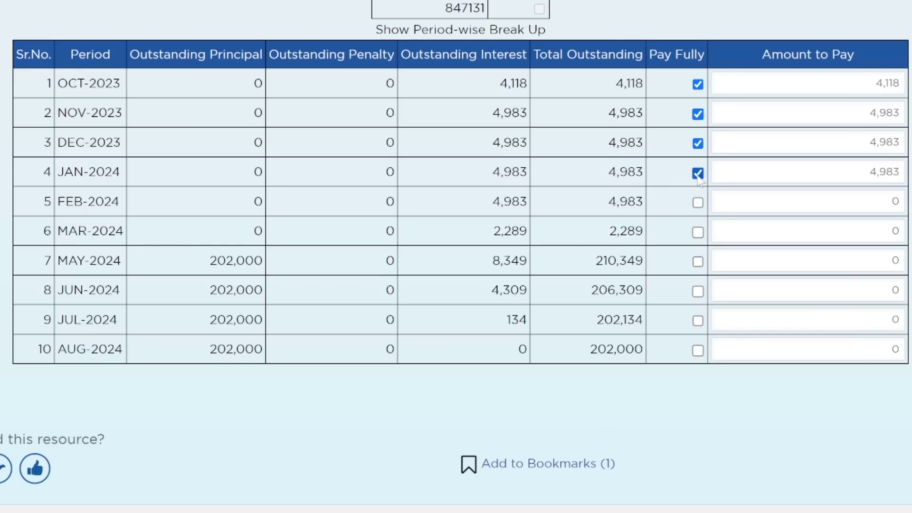
left_click(699, 203)
left_click(698, 233)
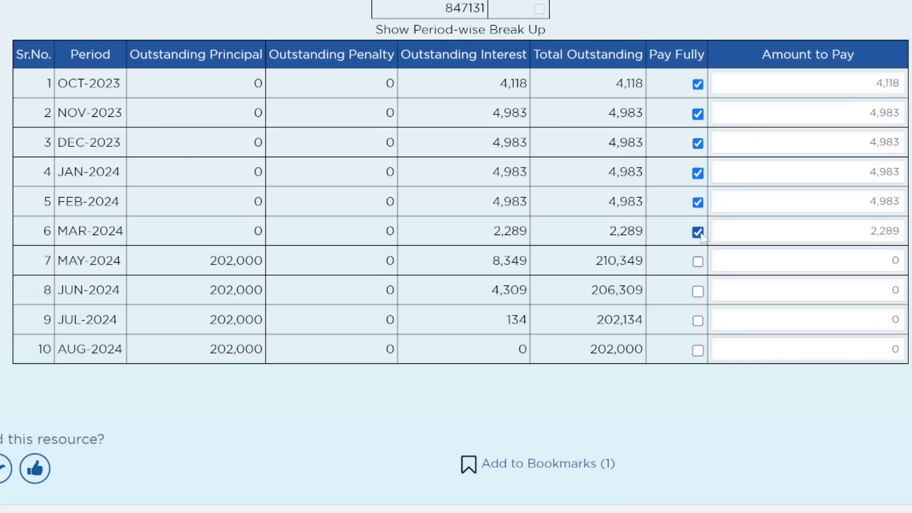
- Mark the MAY-2024 and JUN-2024 periods to be paid fully
left_click_drag(596, 260, 664, 264)
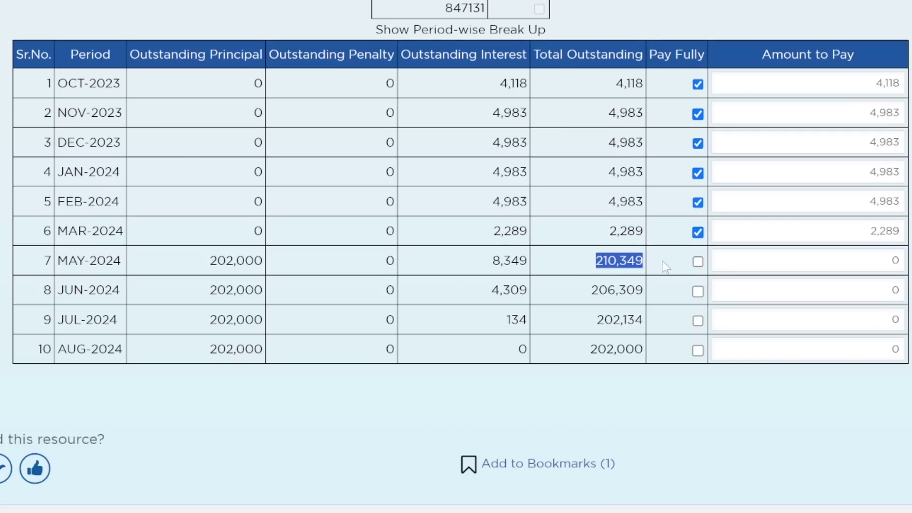
left_click(698, 261)
left_click_drag(858, 260, 900, 261)
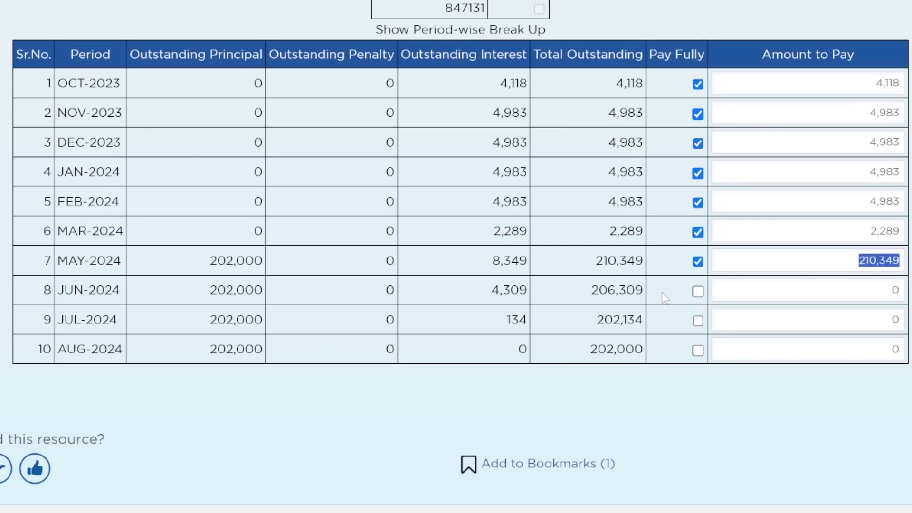
left_click_drag(591, 290, 697, 300)
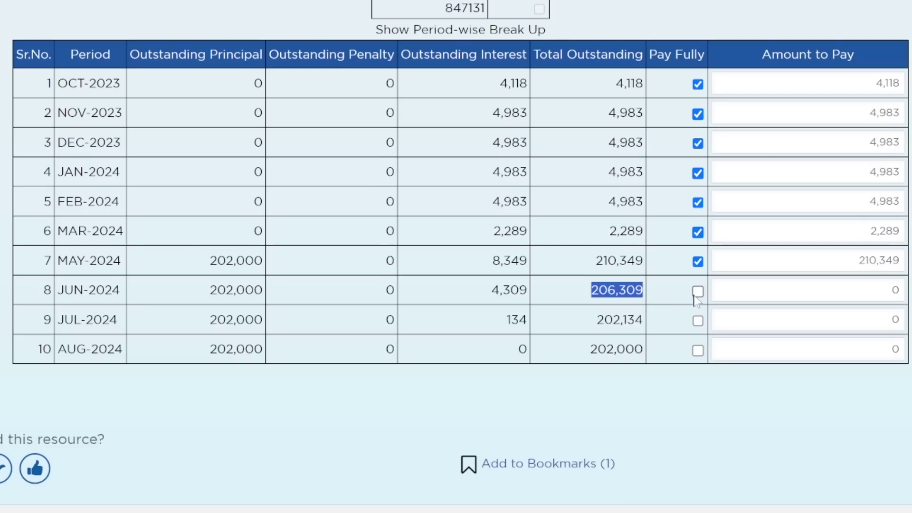
left_click(697, 292)
- Enter a partial amount to pay of 100,000 for JUL-2024 and mark AUG-2024 to be paid fully
left_click_drag(635, 320, 627, 321)
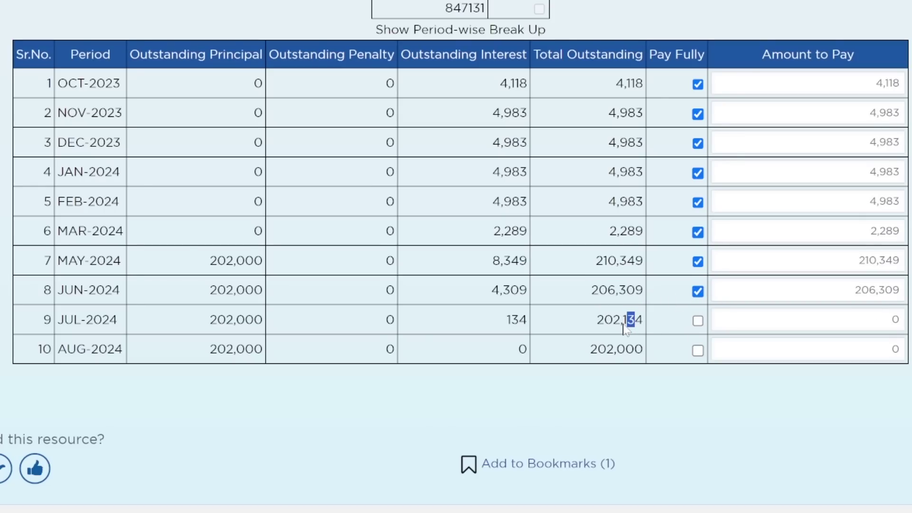
left_click(625, 328)
double_click(893, 320)
type("100000")
left_click(855, 289)
left_click(698, 350)
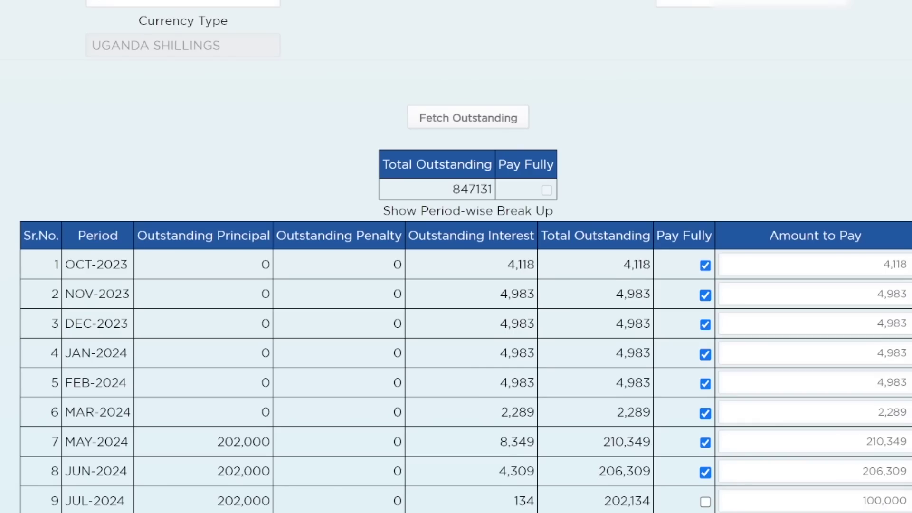
- Clear full payment for AUG-2024, JUN-2024 and MAY-2024, then reselect May and June, checking the total amount to pay
scroll(456, 256, "down", 5)
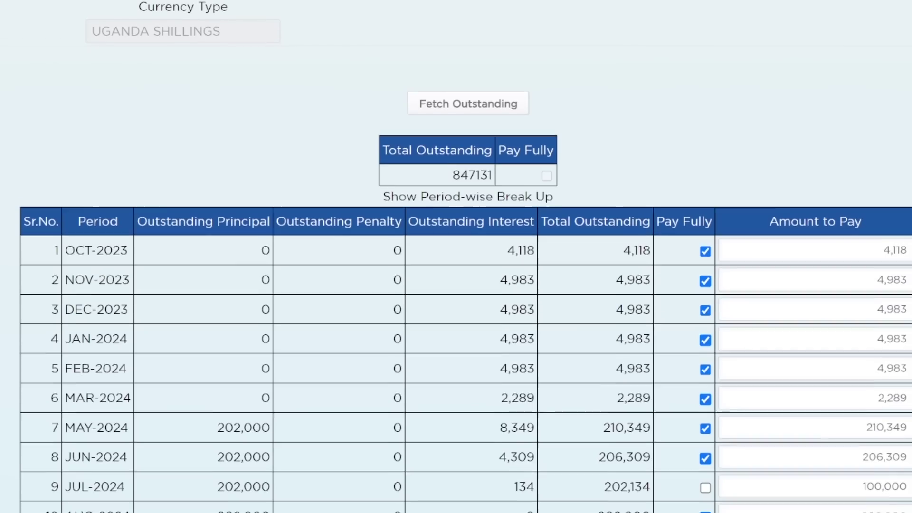
scroll(456, 256, "up", 3)
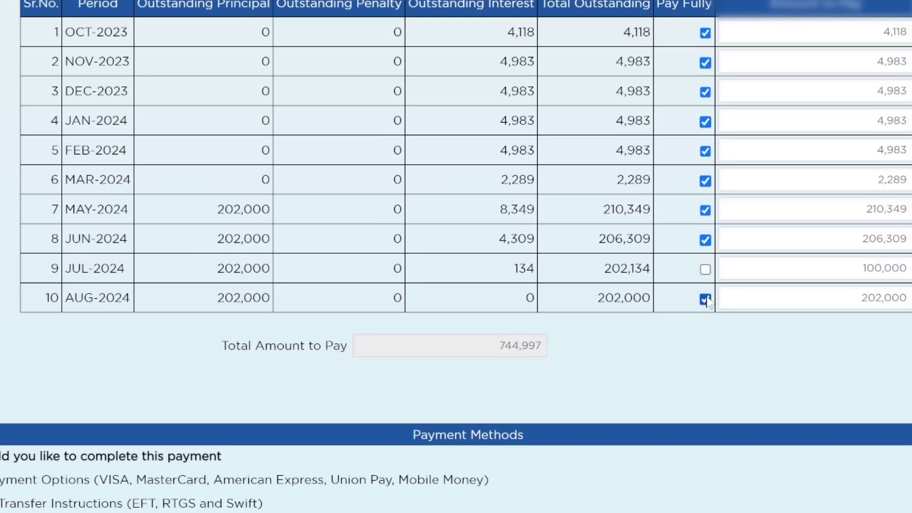
left_click(706, 299)
left_click(706, 240)
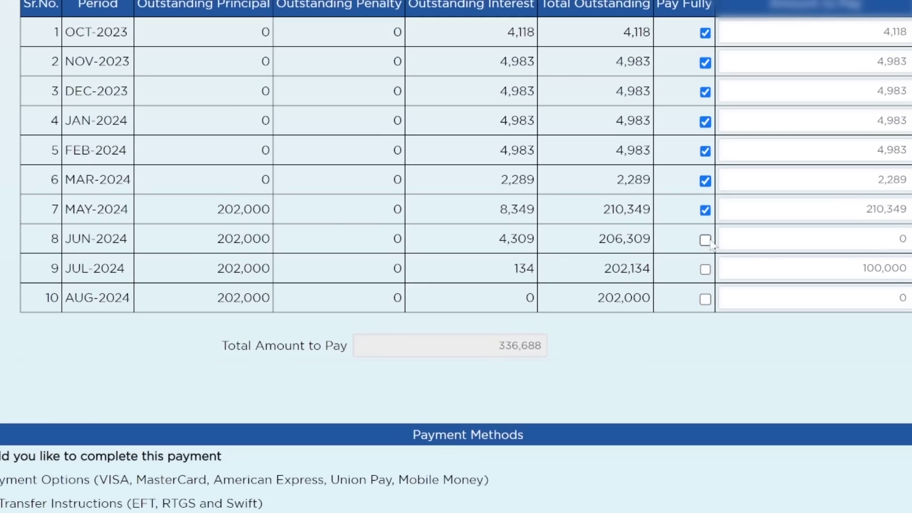
left_click(705, 210)
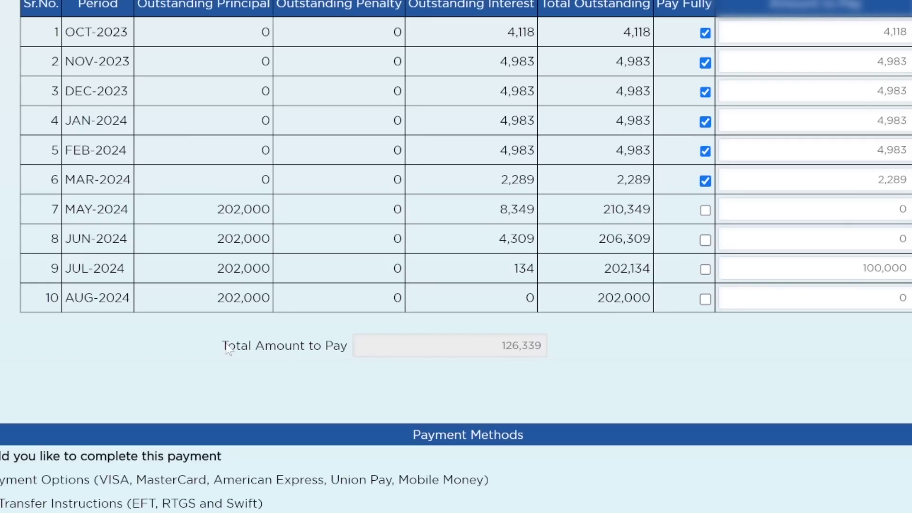
left_click_drag(226, 351, 332, 352)
left_click(521, 367)
left_click(705, 211)
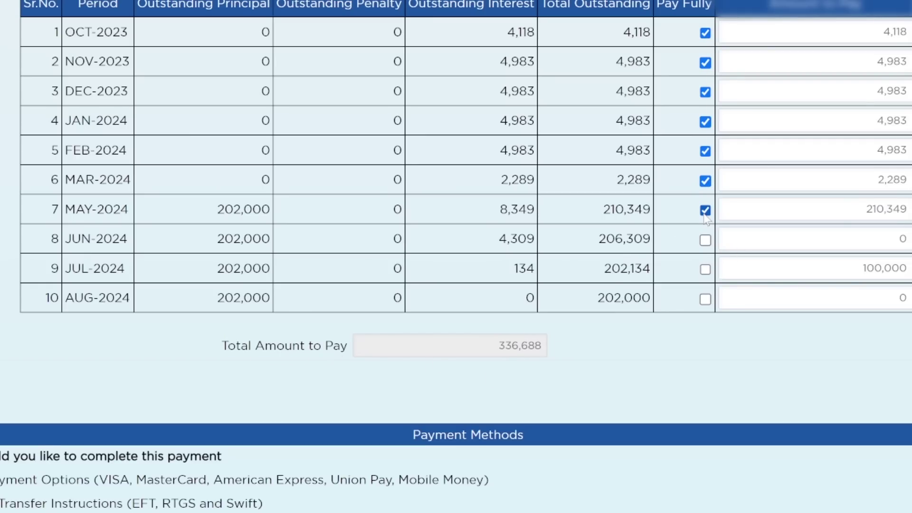
left_click_drag(499, 346, 542, 346)
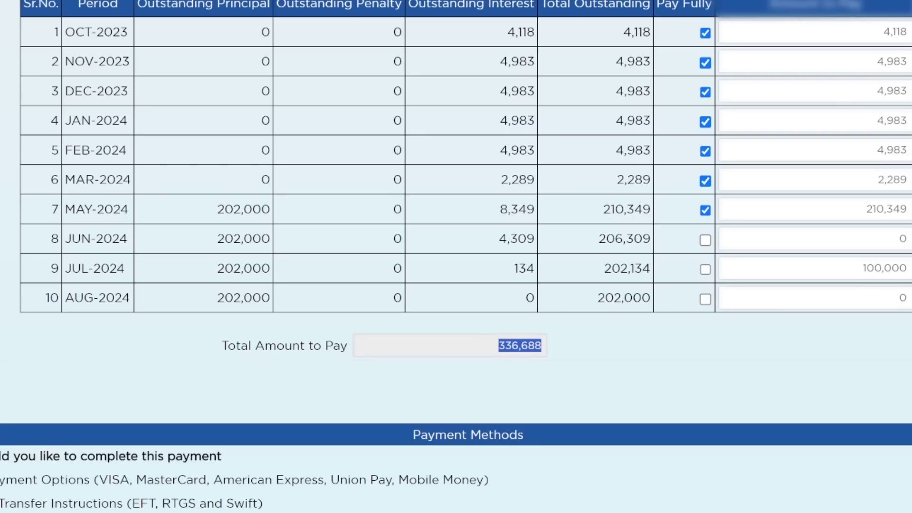
left_click(705, 240)
left_click_drag(499, 345, 541, 345)
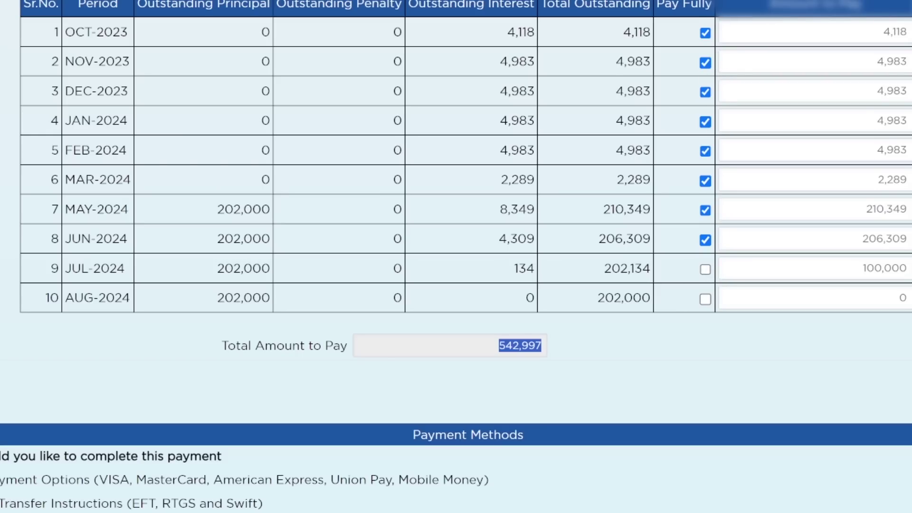
- Mark the JUL-2024 and AUG-2024 periods to be paid fully and check the total amount to pay
left_click(706, 269)
left_click(706, 299)
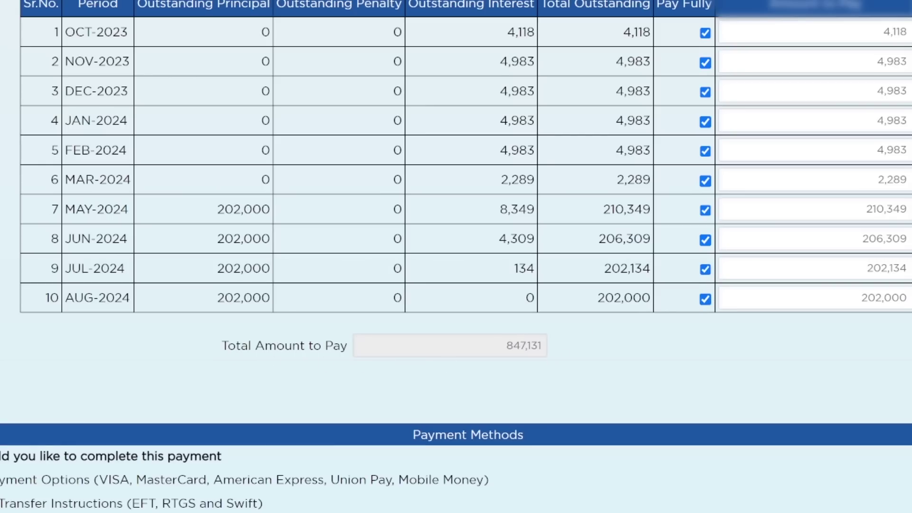
left_click_drag(507, 346, 544, 346)
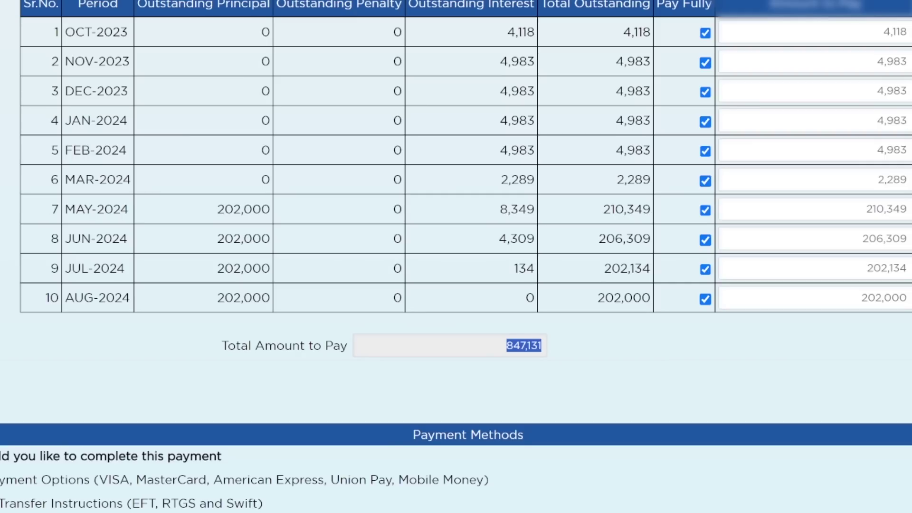
left_click(552, 352)
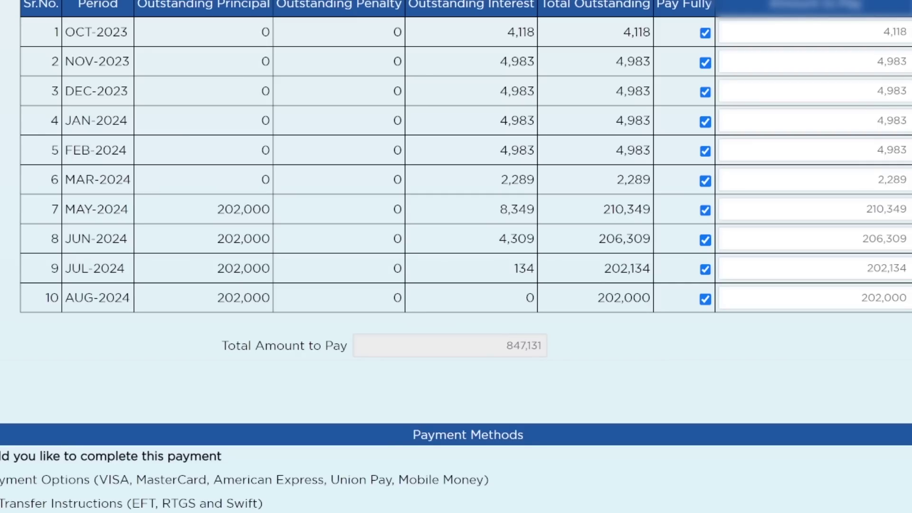
- Choose Other Payment Options (Cash, Cheque, Mobile Money, Demand draft, Point of Sale) as the way to complete the payment
scroll(295, 122, "down", 8)
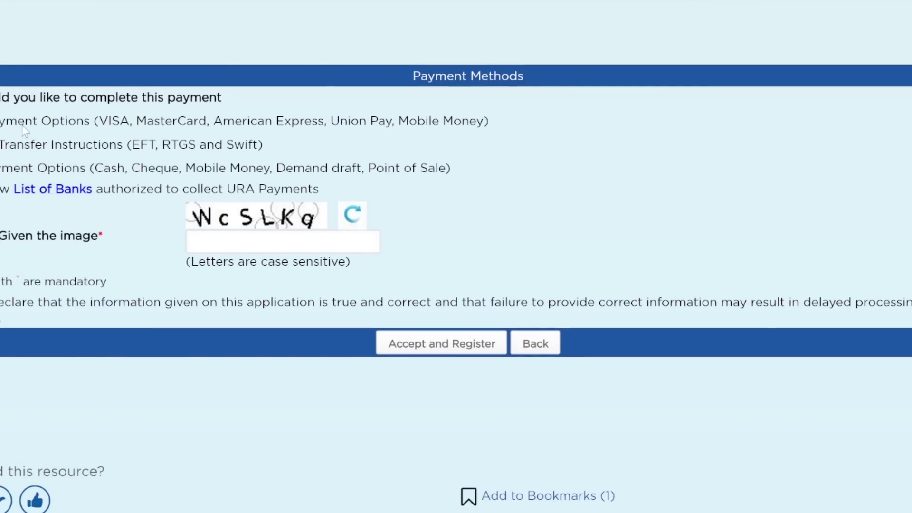
left_click_drag(87, 169, 273, 176)
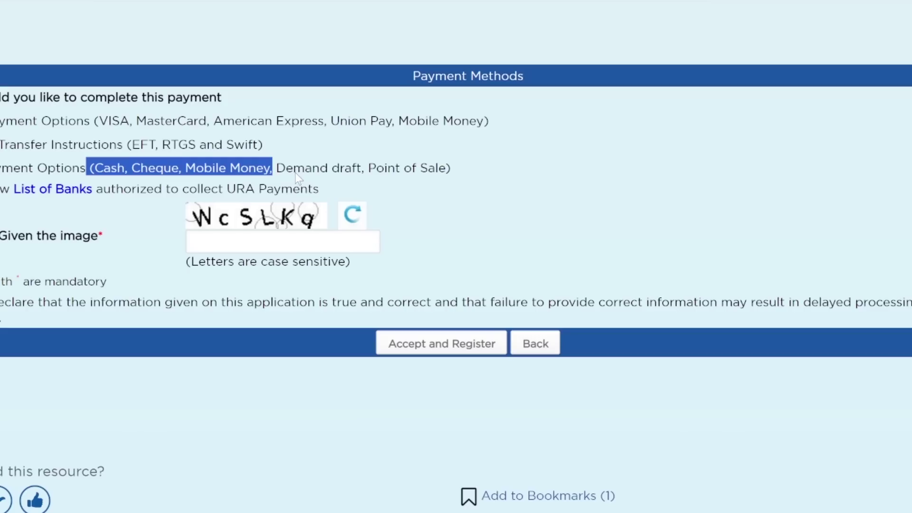
left_click(295, 174)
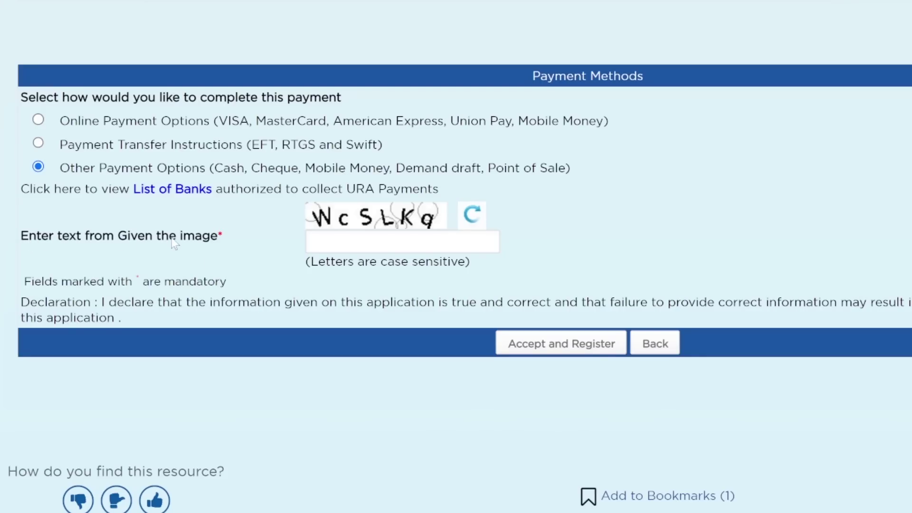
- Enter the verification text from the image and register the payment, accepting the Domestic Taxes notice
left_click(340, 238)
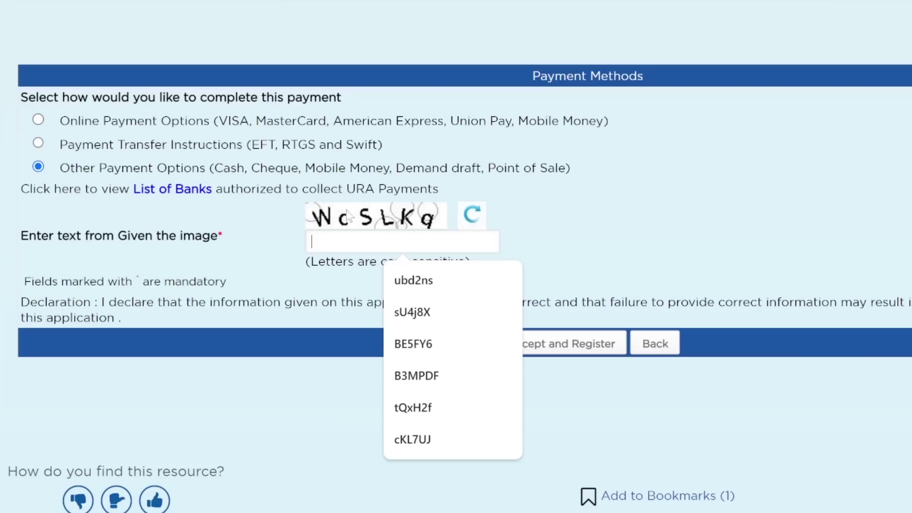
type("Wc")
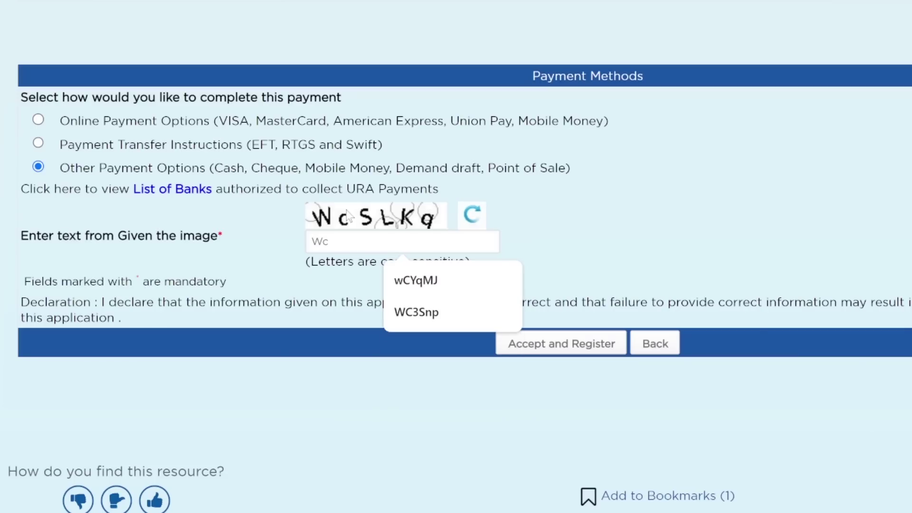
type("S")
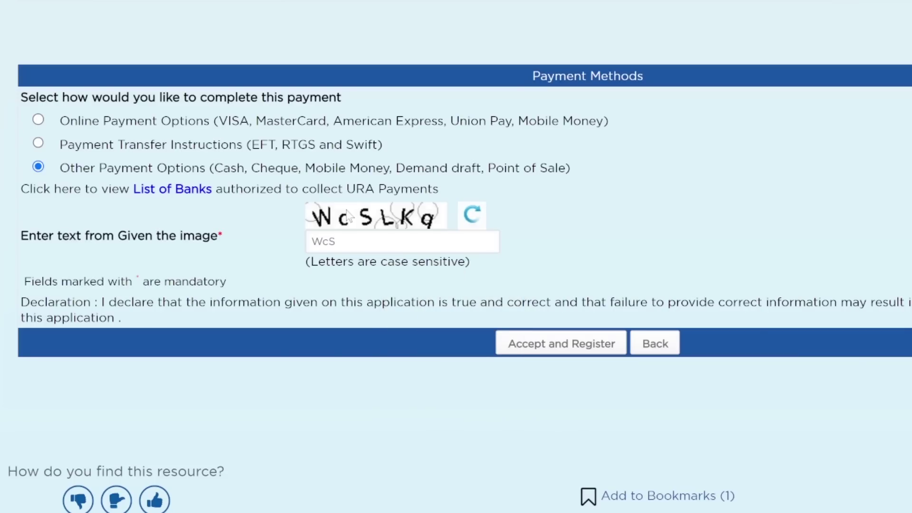
type("LKq")
left_click(567, 345)
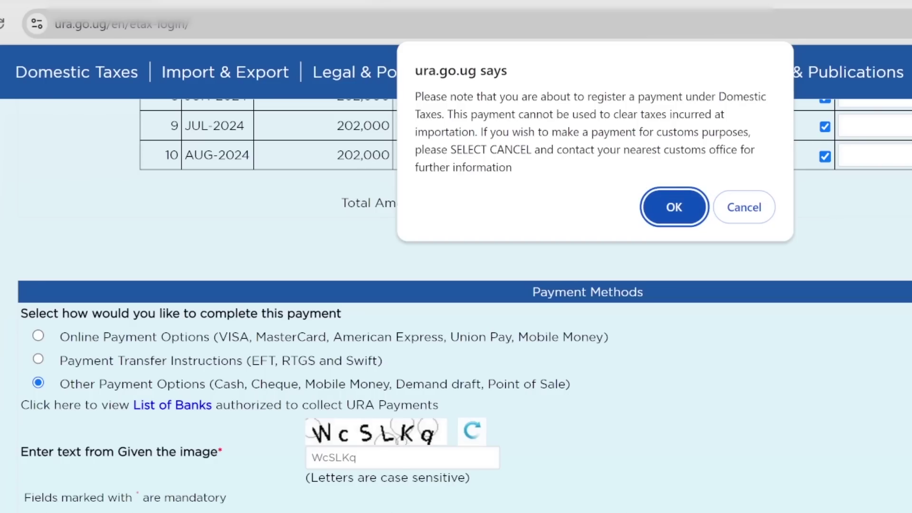
left_click(670, 208)
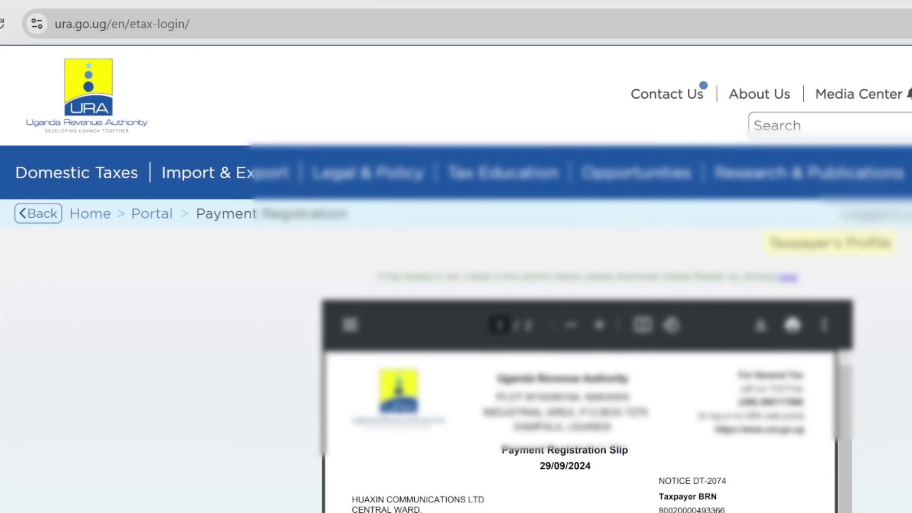
- Review the generated payment registration slip through to the Period Details table on its second page
scroll(456, 285, "down", 6)
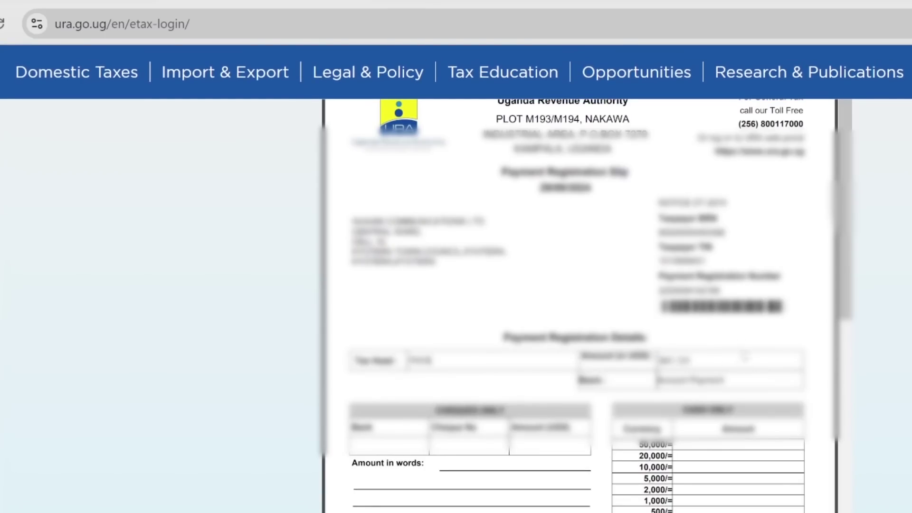
scroll(844, 304, "down", 10)
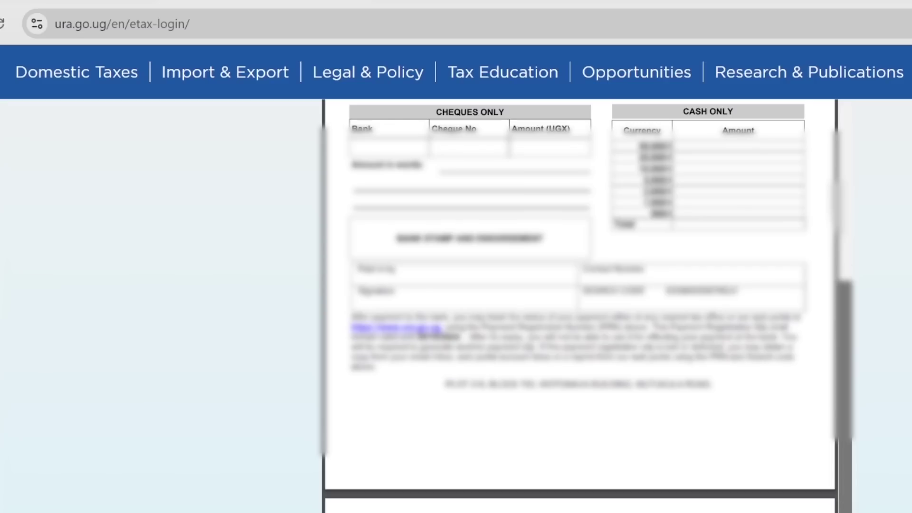
scroll(670, 492, "down", 4)
scroll(670, 492, "up", 2)
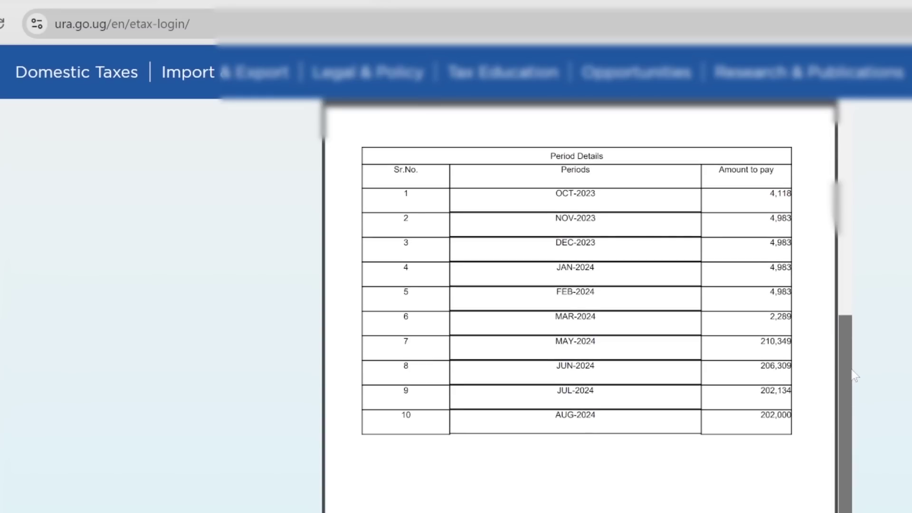
scroll(851, 373, "up", 2)
- Return to the first page of the slip and highlight the Payment Registration Number
left_click_drag(853, 351, 859, 153)
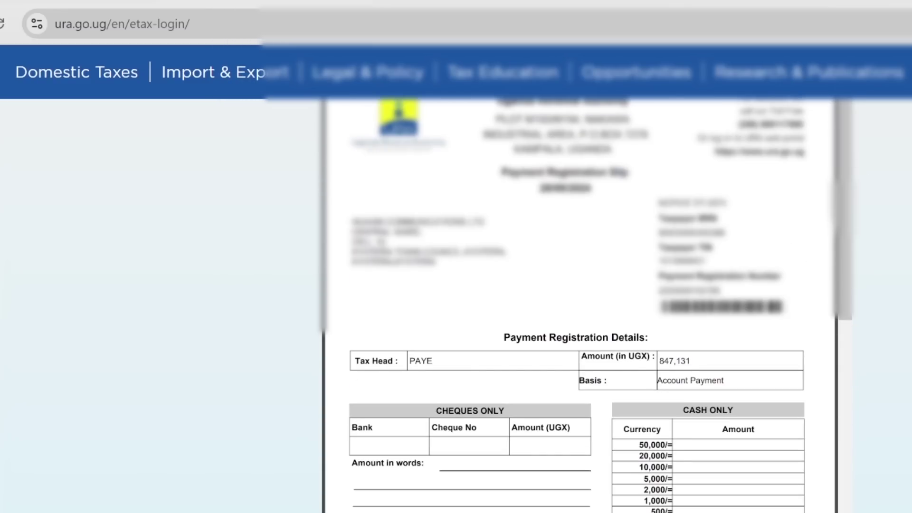
left_click_drag(658, 290, 723, 291)
left_click_drag(658, 290, 723, 291)
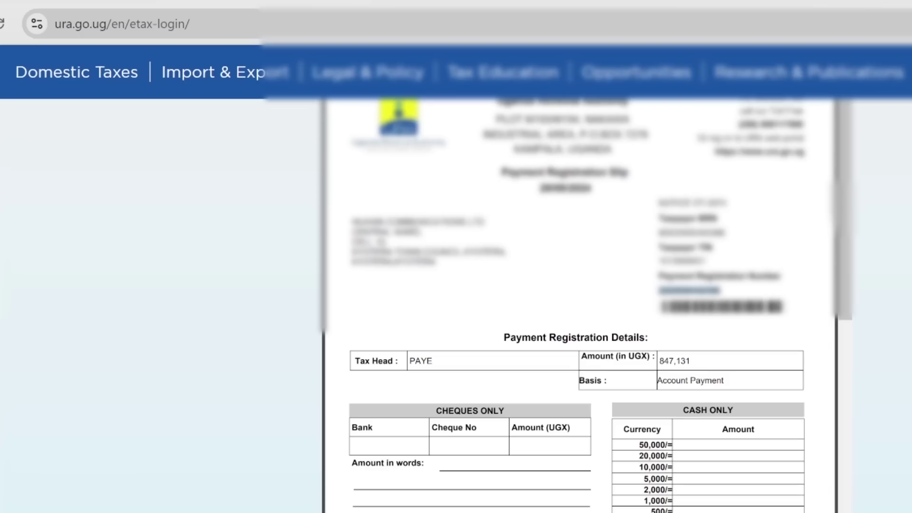